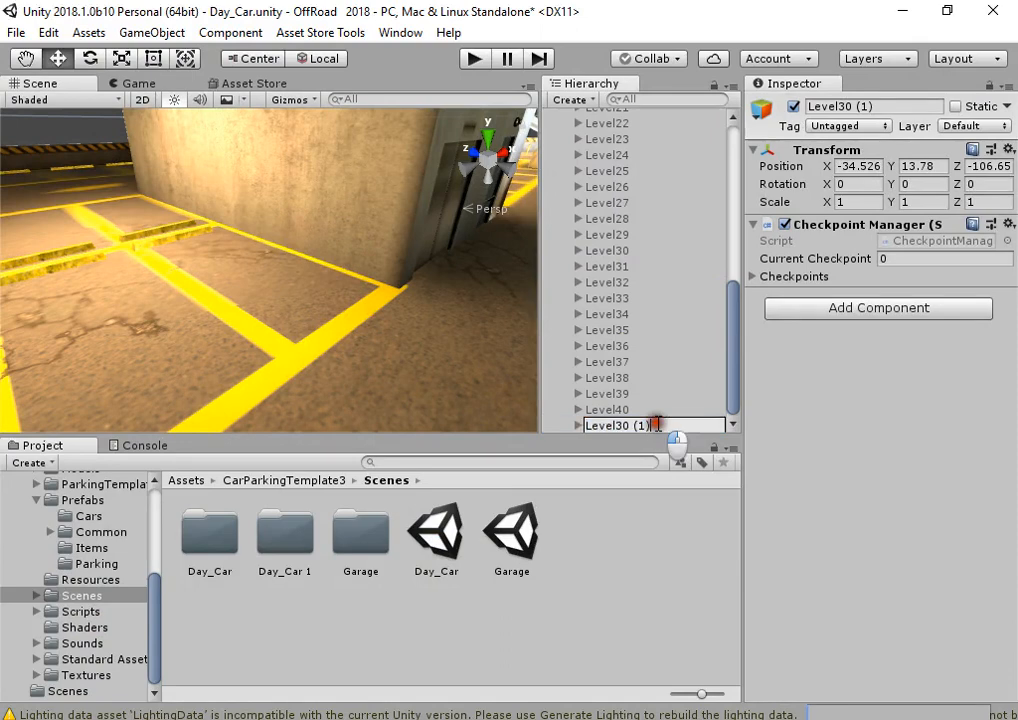
Step: Rename the duplicated level object as Level41 and expand it to show its child objects
type("41")
key("Return")
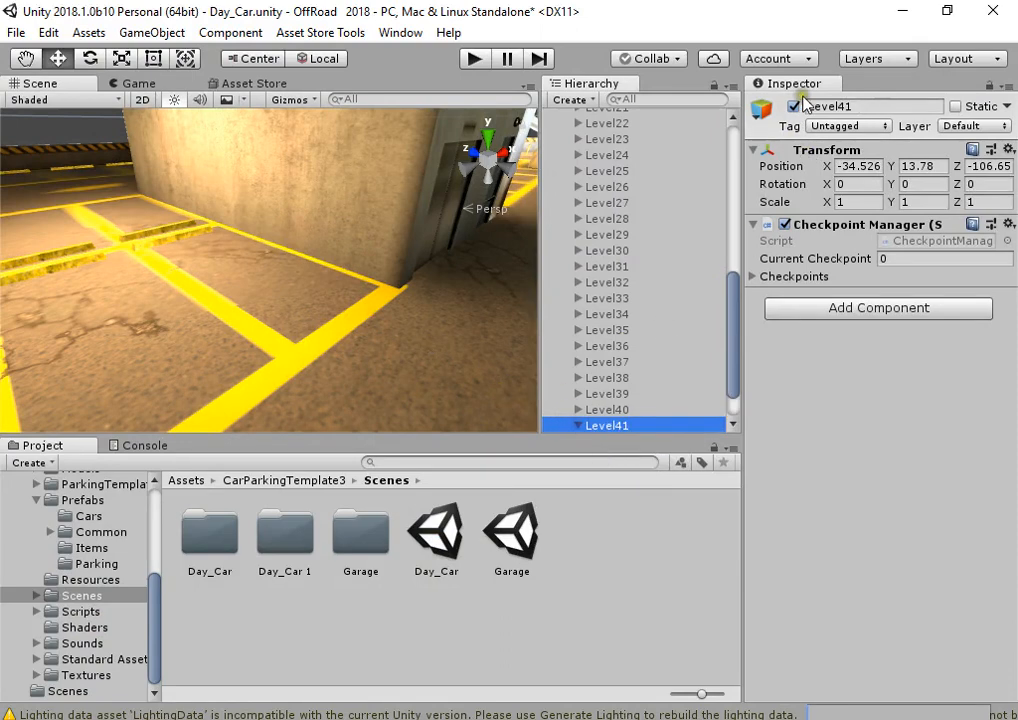
right_click_drag(385, 282, 478, 246)
scroll(600, 418, "down", 2)
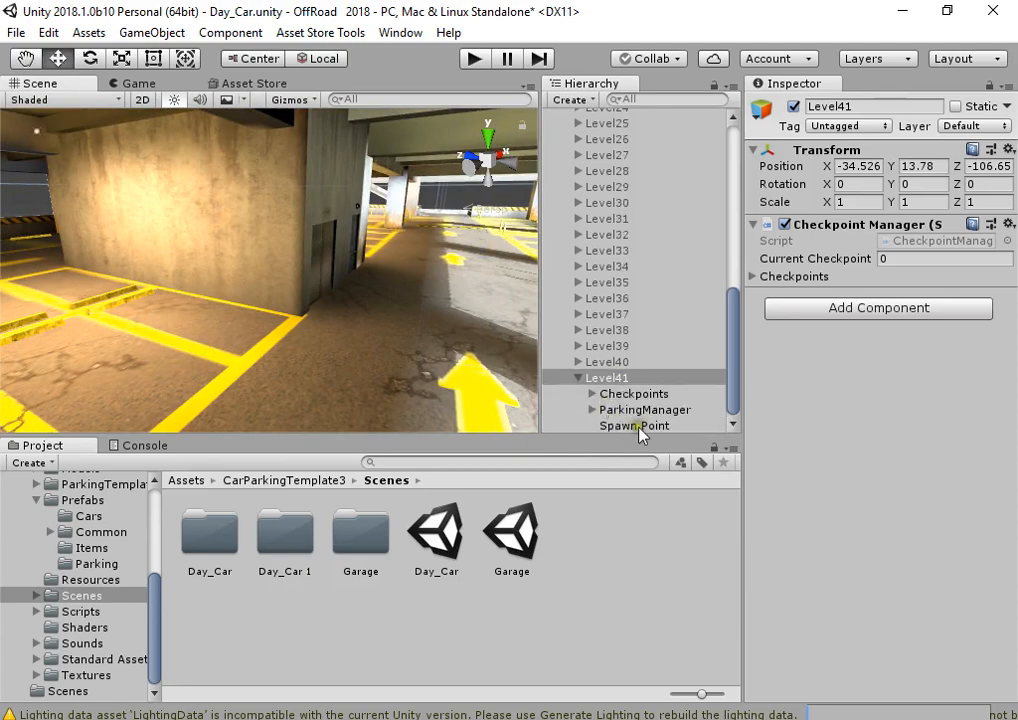
Step: Frame Level41's Spawn Point and turn off the skybox and other effects in the Scene view
double_click(639, 427)
left_click_drag(375, 354, 360, 320, "alt")
left_click(228, 102)
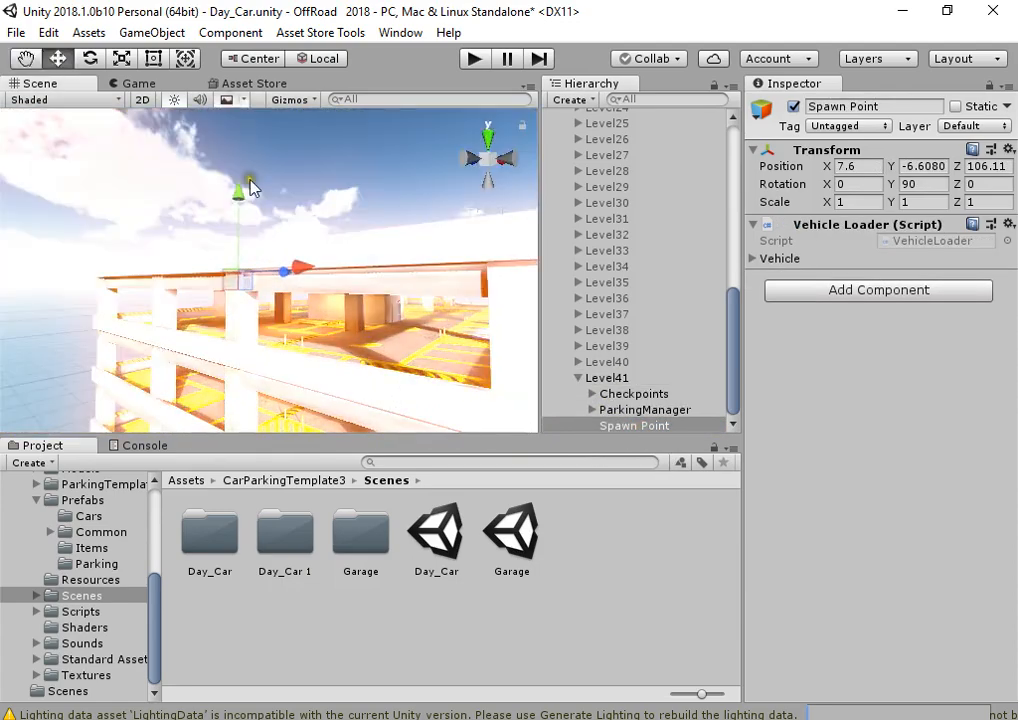
left_click(228, 101)
left_click(228, 101)
left_click(228, 101)
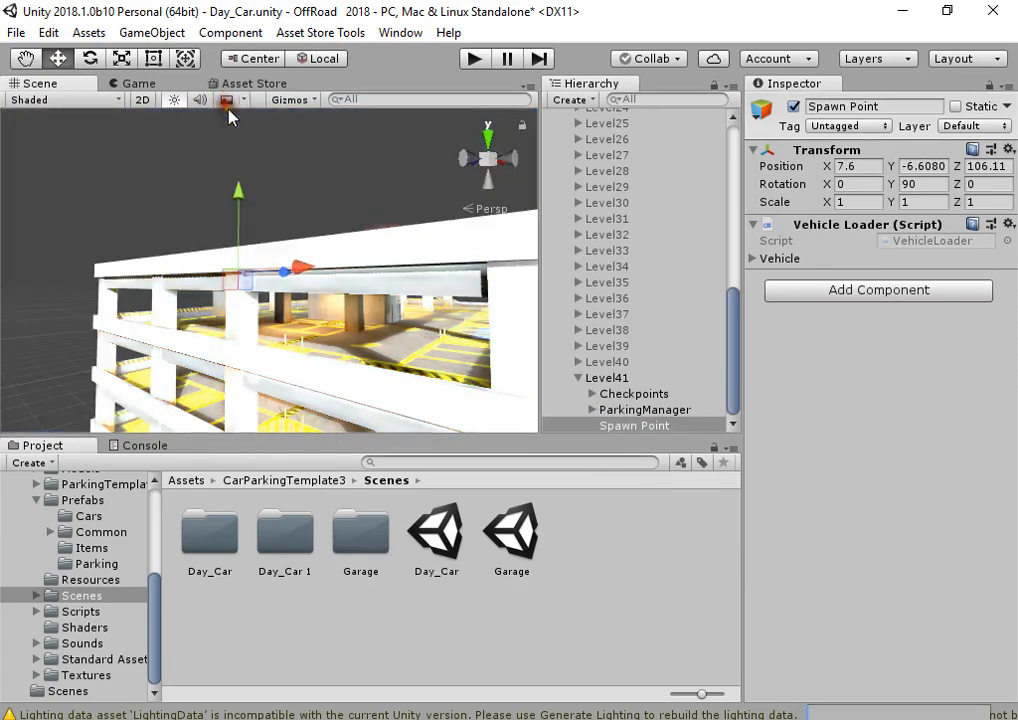
Step: Move the Spawn Point inside the parking garage, to about X 11.93, Y -13.51, Z 115.6
left_click_drag(224, 150, 287, 328, "alt")
key("w")
right_click_drag(287, 328, 243, 387)
left_click_drag(232, 279, 306, 267)
right_click_drag(306, 267, 545, 305)
left_click_drag(452, 236, 230, 245)
right_click_drag(230, 245, 450, 273)
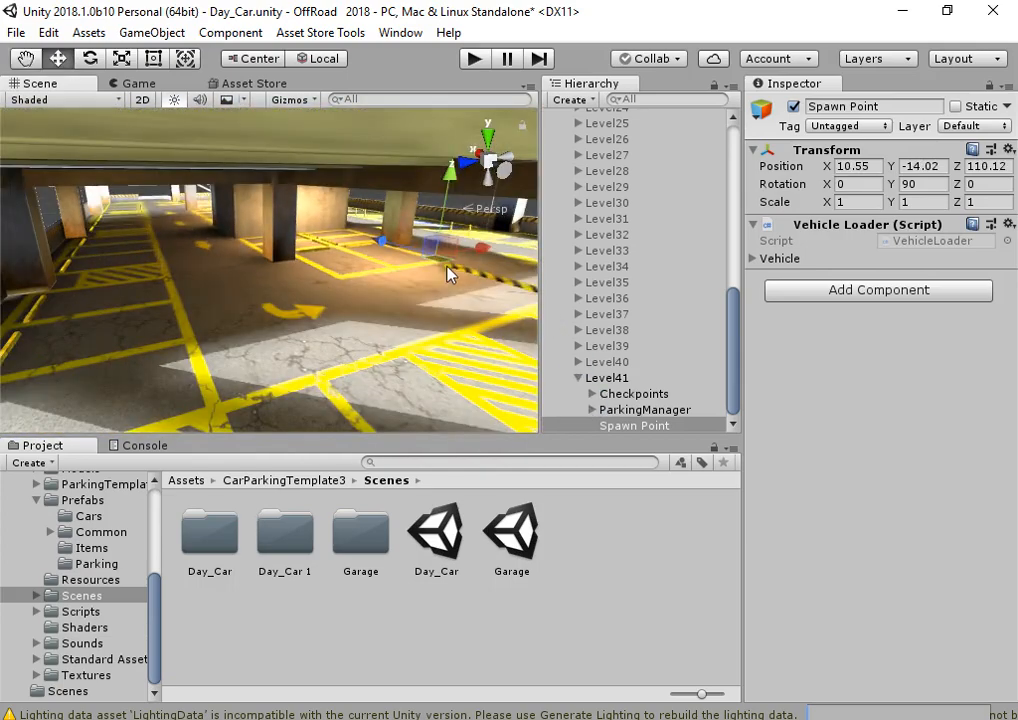
left_click_drag(366, 247, 215, 249)
right_click_drag(215, 249, 388, 265)
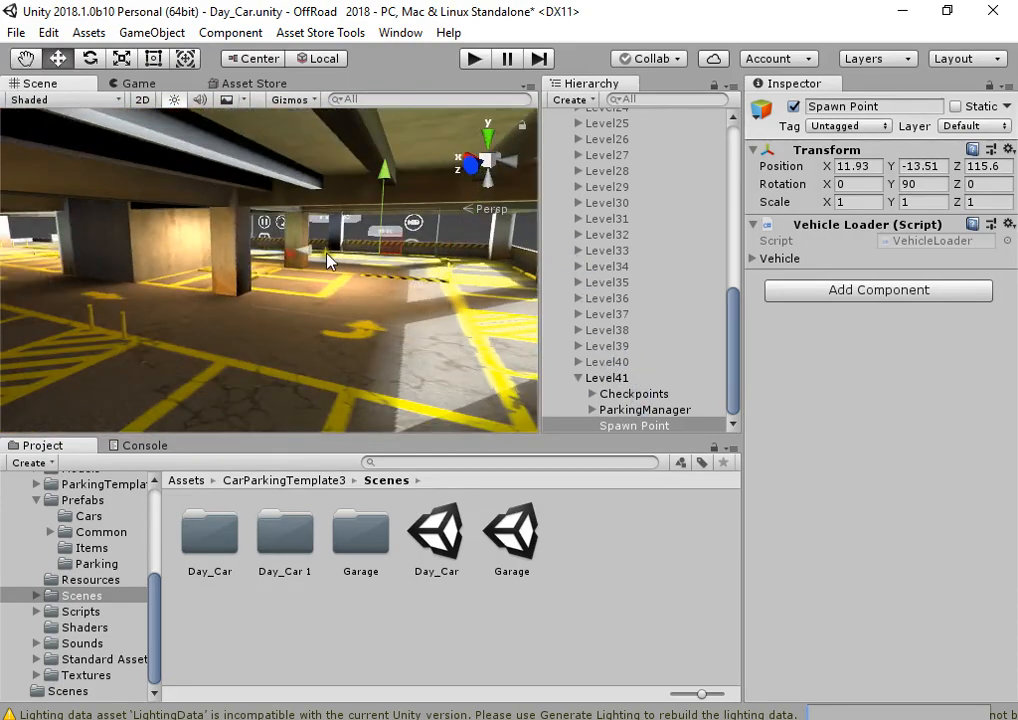
Step: Lower the Spawn Point onto the garage floor at about X 12.28, Y -15.778, Z 114.5, and expand its Vehicle list
right_click_drag(370, 315, 219, 249)
left_click_drag(248, 306, 358, 356)
right_click_drag(358, 356, 325, 278)
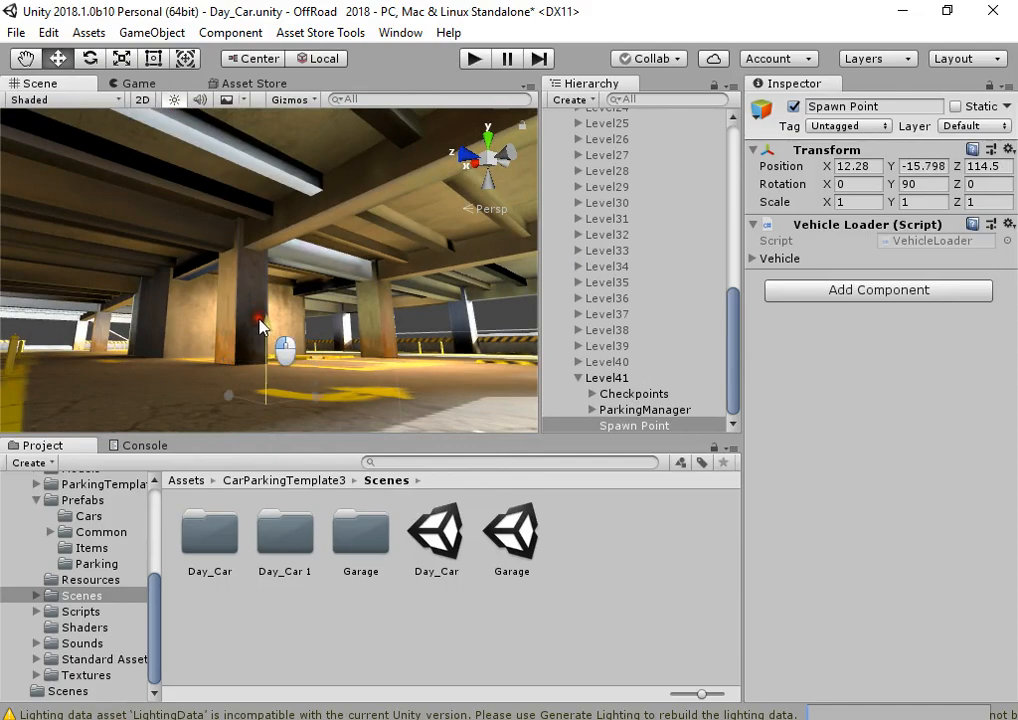
left_click_drag(276, 305, 276, 301)
right_click_drag(276, 301, 337, 242)
left_click_drag(338, 260, 338, 256)
right_click_drag(338, 256, 48, 357)
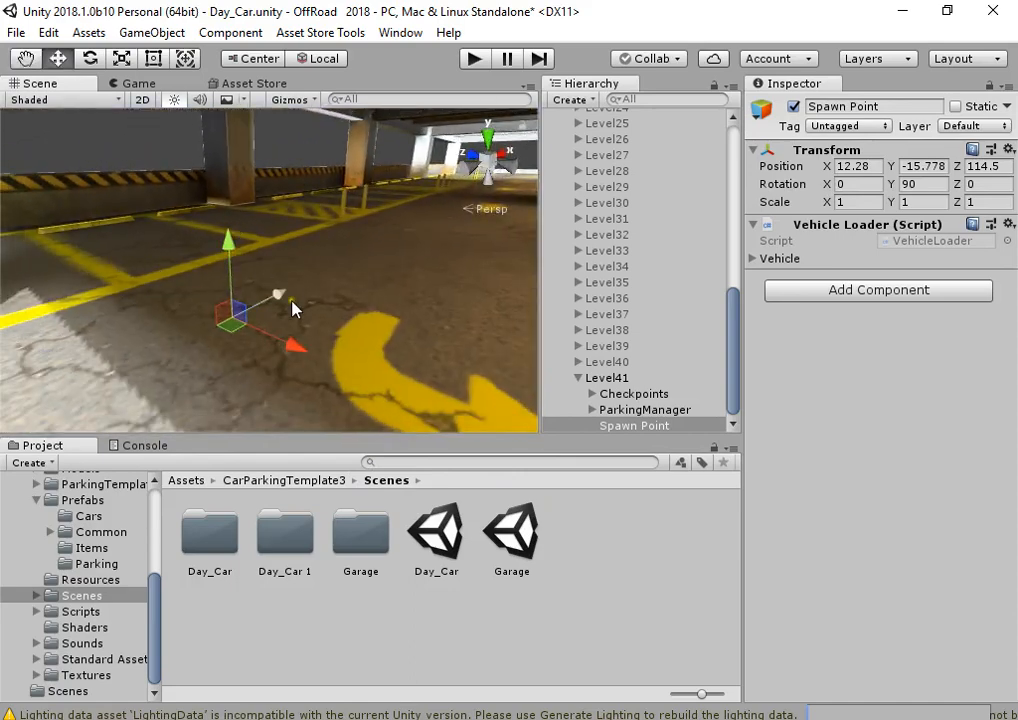
left_click(322, 60)
left_click(768, 259)
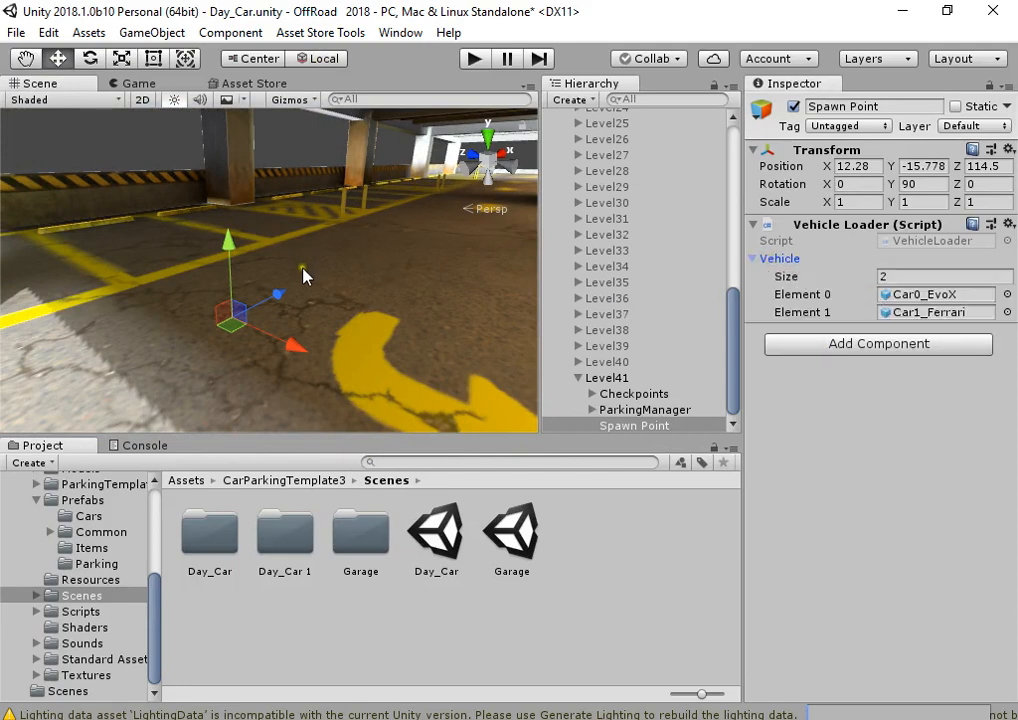
Step: Expand Level41's Checkpoints and bring Point-0 to the current view inside the garage
left_click(590, 394)
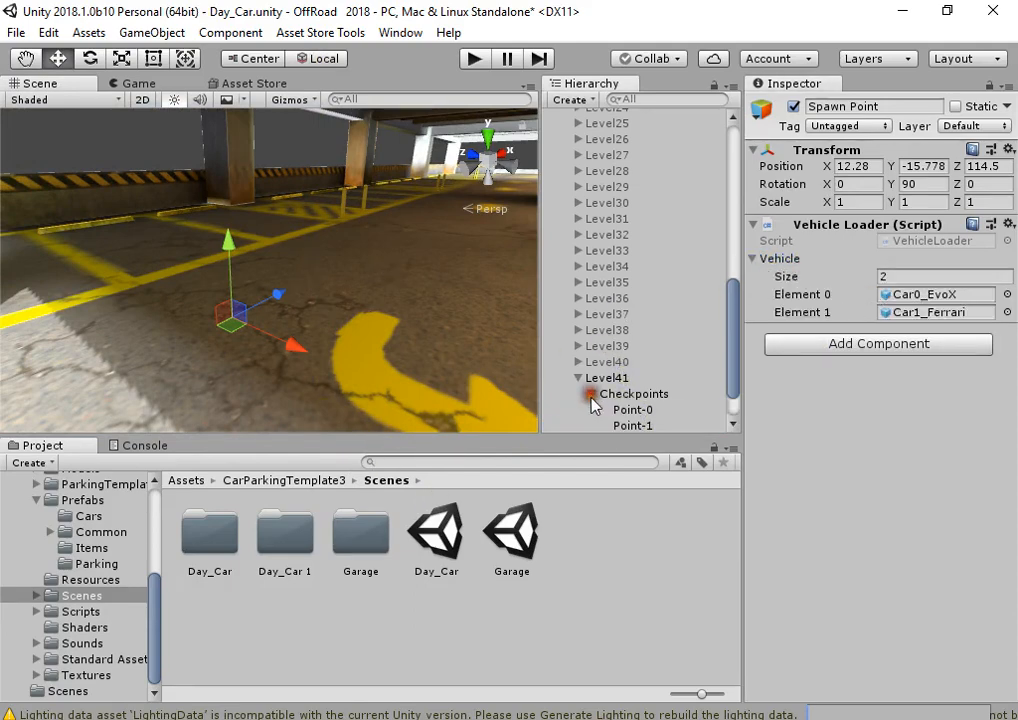
double_click(632, 409)
right_click_drag(567, 264, 568, 264)
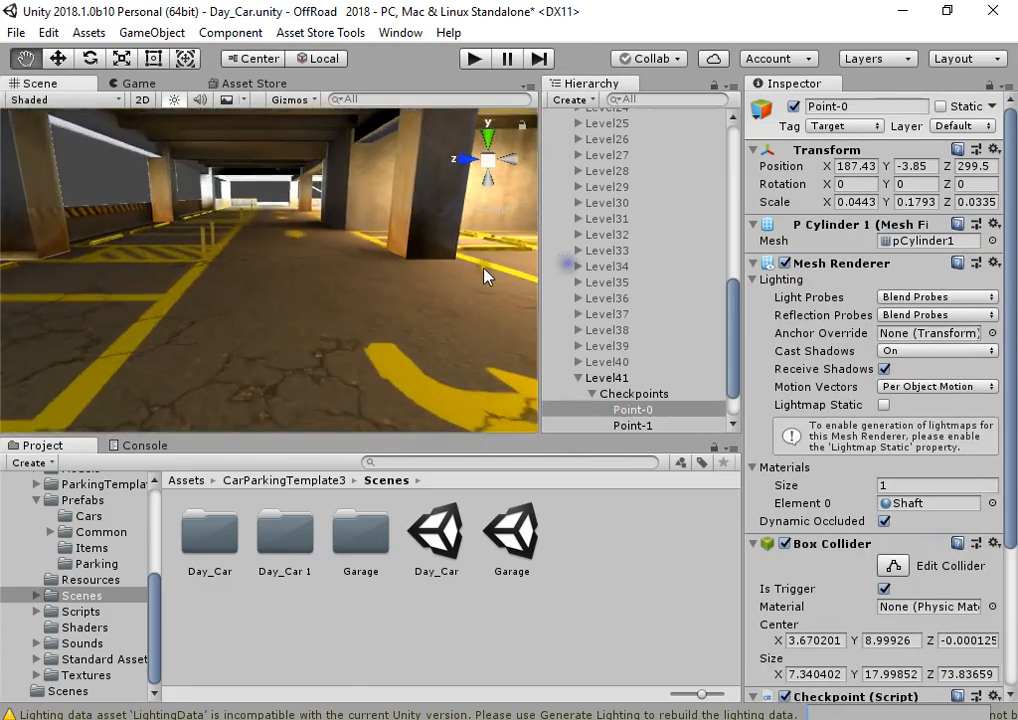
key("ctrl+alt+f")
right_click_drag(294, 328, 361, 299)
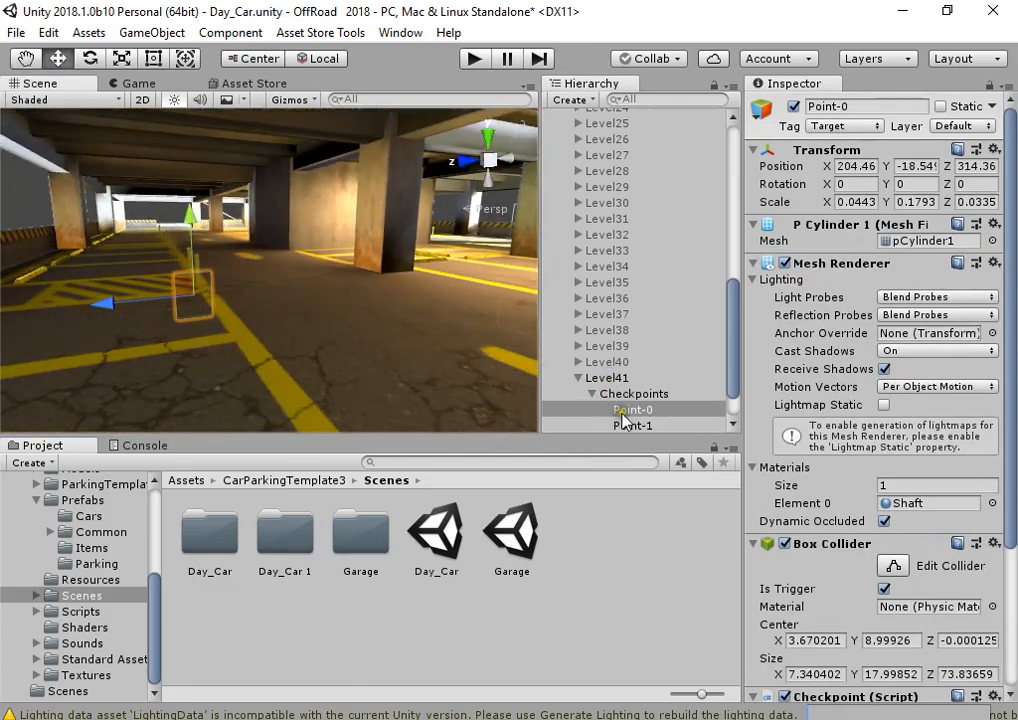
Step: Place checkpoint Point-0 upright across the garage driving lane, at about X 200.86, Y -13.06, Z 314.2
scroll(622, 420, "down", 2)
double_click(627, 425)
left_click(632, 361)
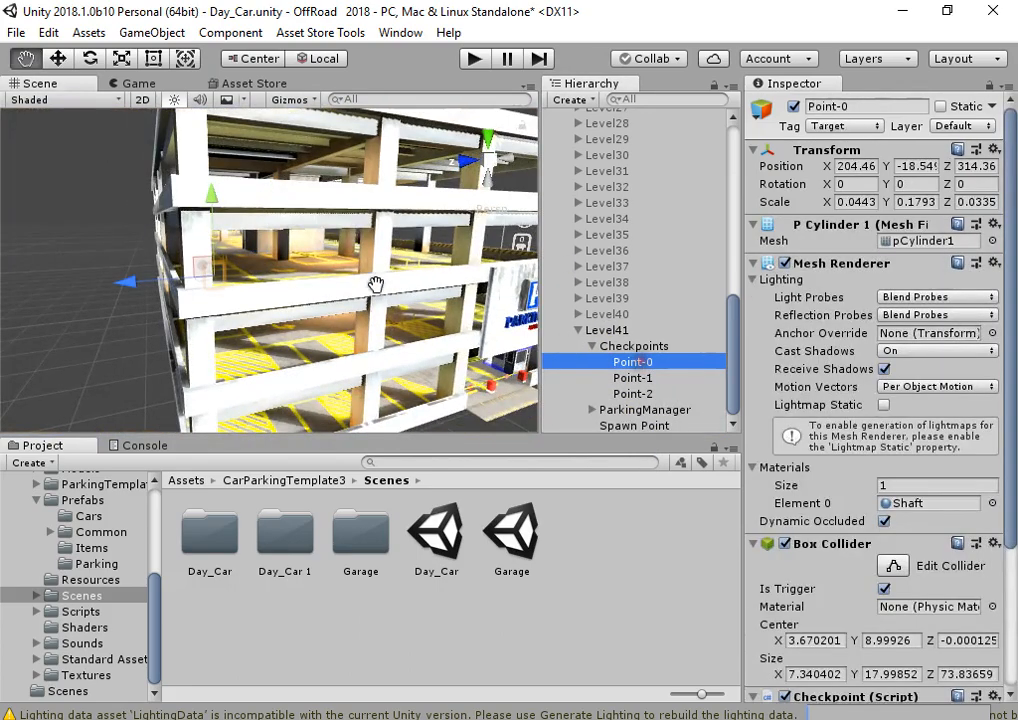
key("ctrl+alt+f")
scroll(318, 298, "up", 5)
right_click_drag(316, 297, 297, 362)
left_click_drag(243, 273, 118, 215)
mouse_move(310, 350)
right_mouse_down()
mouse_move(261, 243)
mouse_move(302, 423)
mouse_move(314, 350)
right_mouse_up()
left_click_drag(213, 252, 122, 187)
scroll(219, 293, "up", 4)
right_click_drag(285, 325, 306, 253)
left_click_drag(323, 243, 322, 216)
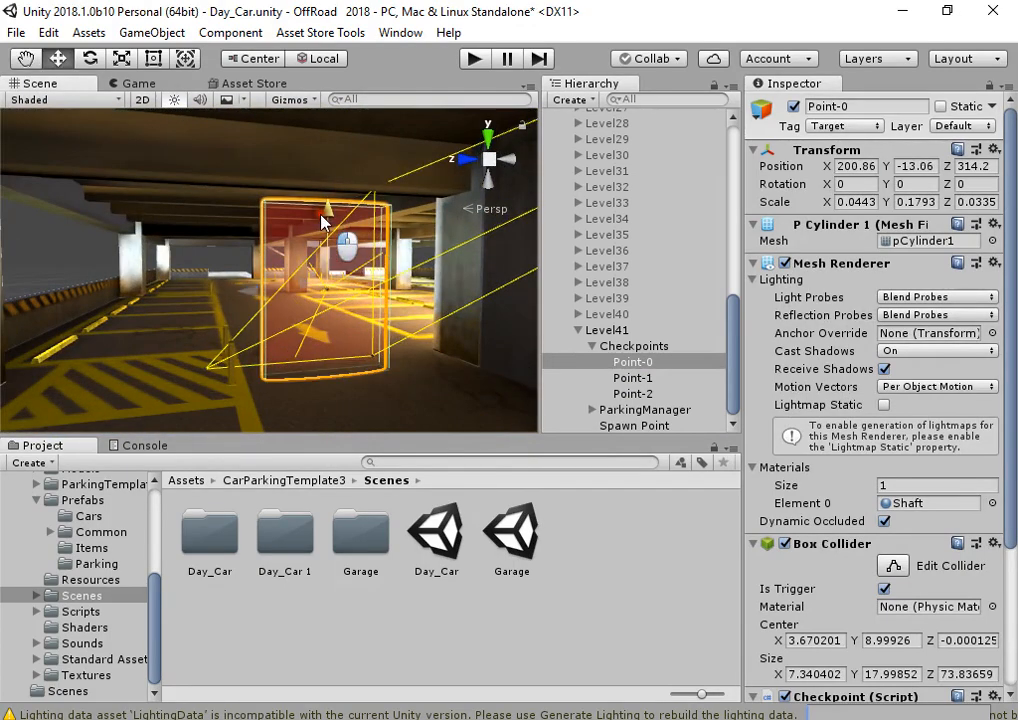
Step: Move checkpoint Point-1 farther along the garage lane, to about X 217.93, Y -13.08, Z 313.83
double_click(632, 378)
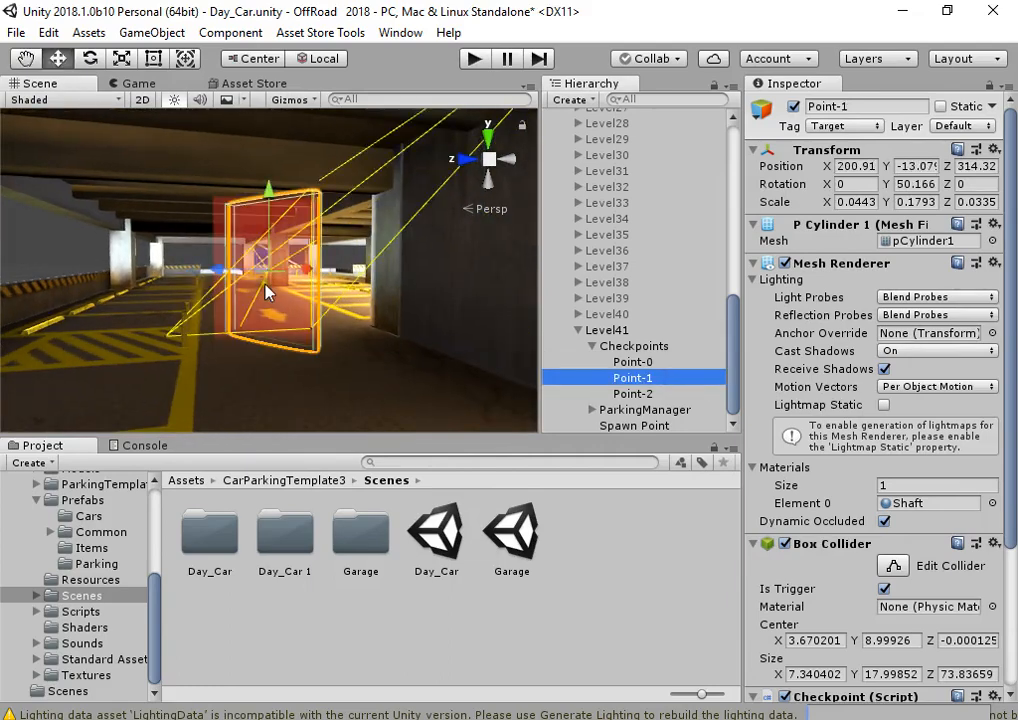
key("w")
right_click_drag(265, 284, 284, 300)
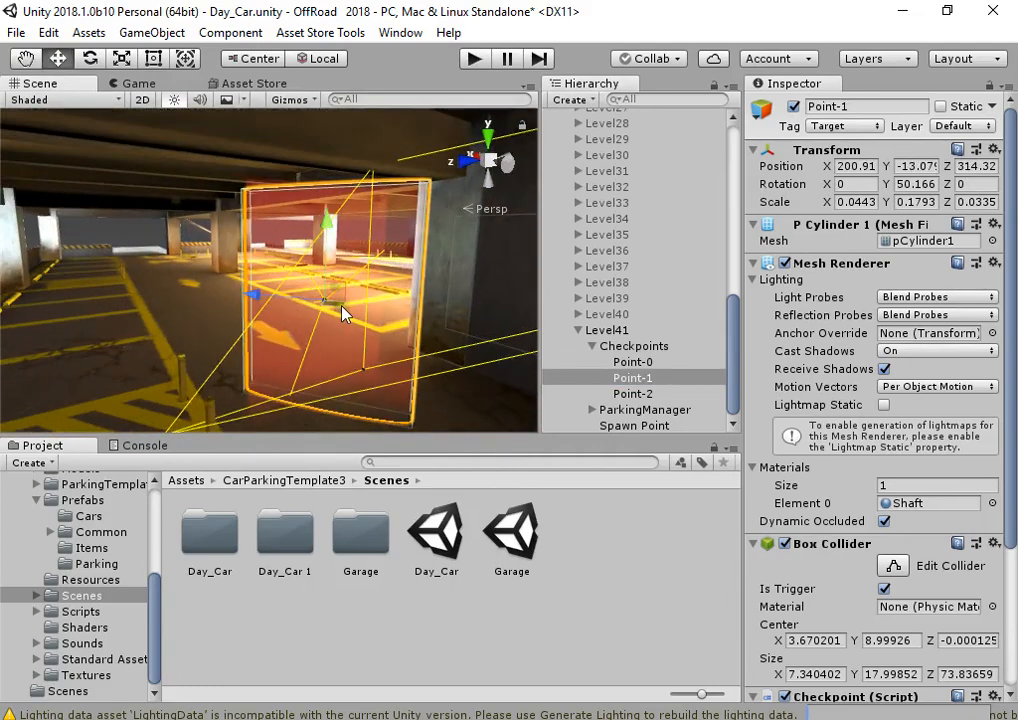
left_click_drag(343, 314, 168, 220)
right_click_drag(168, 220, 443, 328)
left_click_drag(344, 279, 336, 289)
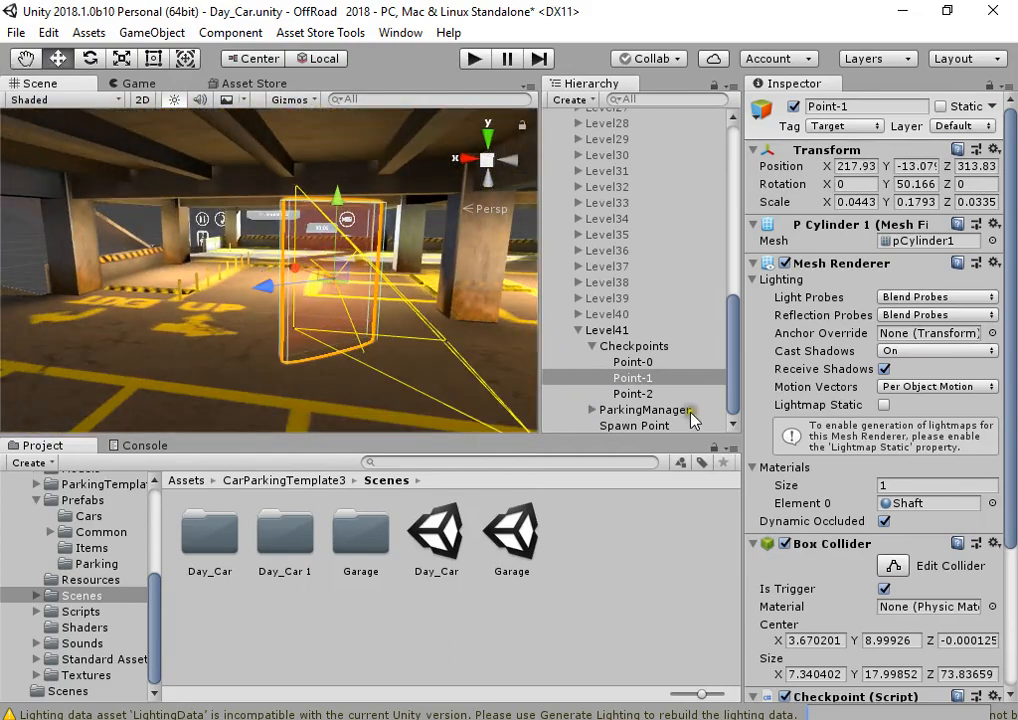
key("f")
Step: Move checkpoint Point-2 to the lane beside the UP floor marking, at about X 218.49, Y -13.08, Z 300.99
left_click(645, 396)
key("ctrl+alt+f")
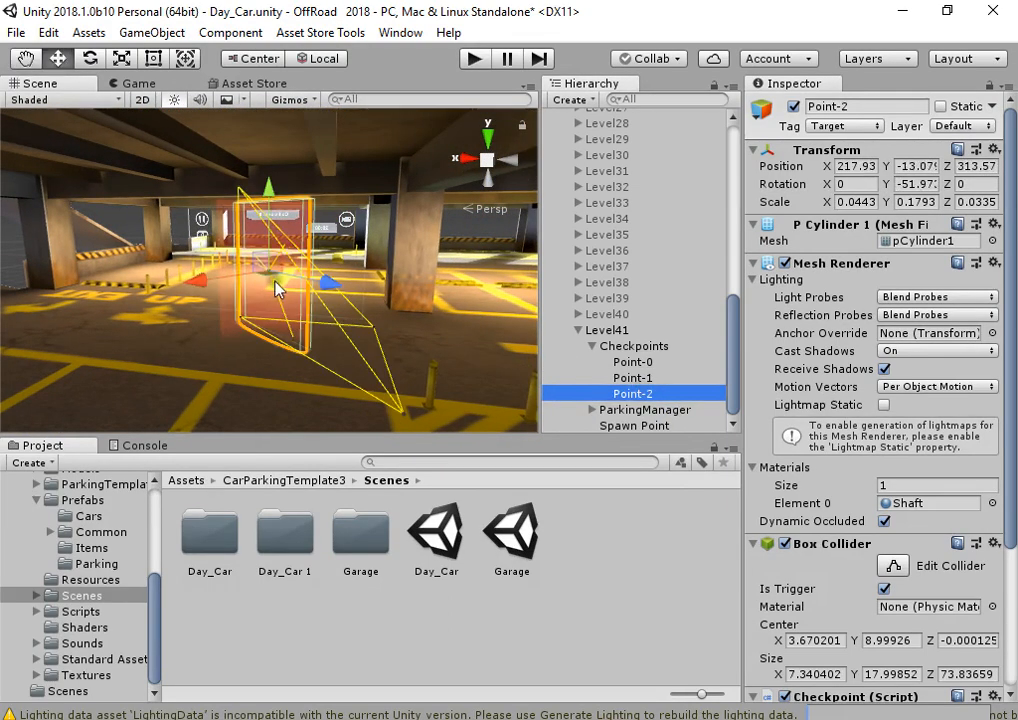
left_click_drag(275, 279, 296, 241)
key("f")
right_click_drag(309, 350, 531, 381)
key("w")
key("s")
left_click_drag(209, 297, 283, 303)
key("f")
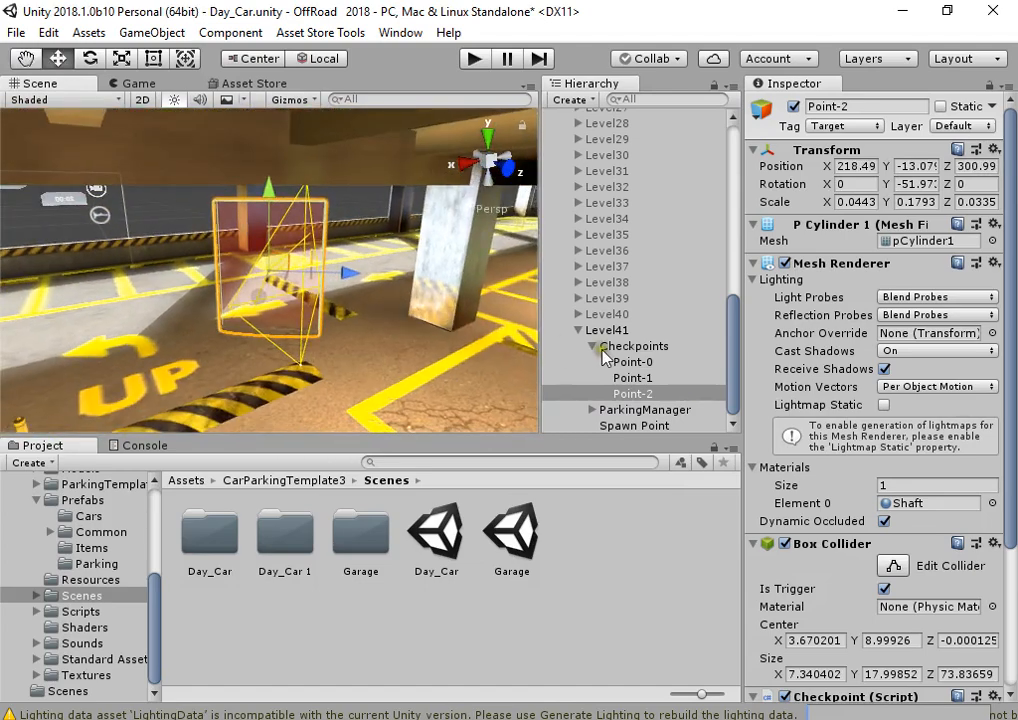
Step: Expand ParkingManager and move it with its obstacles onto the garage lane, at about X 39.45, Y -15.8
left_click(622, 412)
key("f")
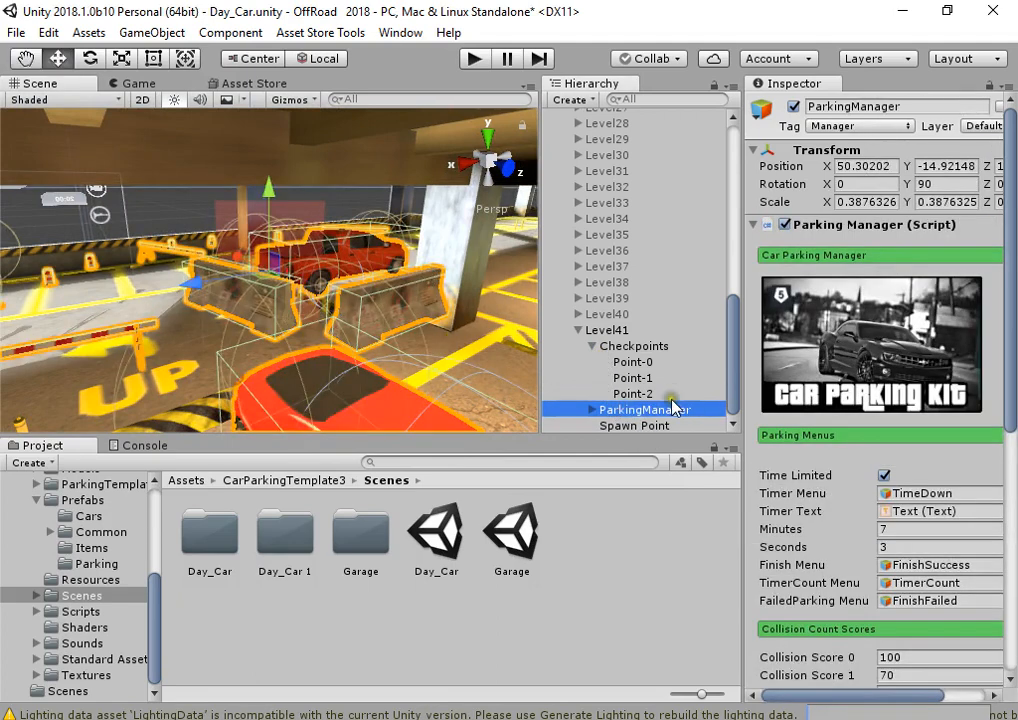
left_click(588, 410)
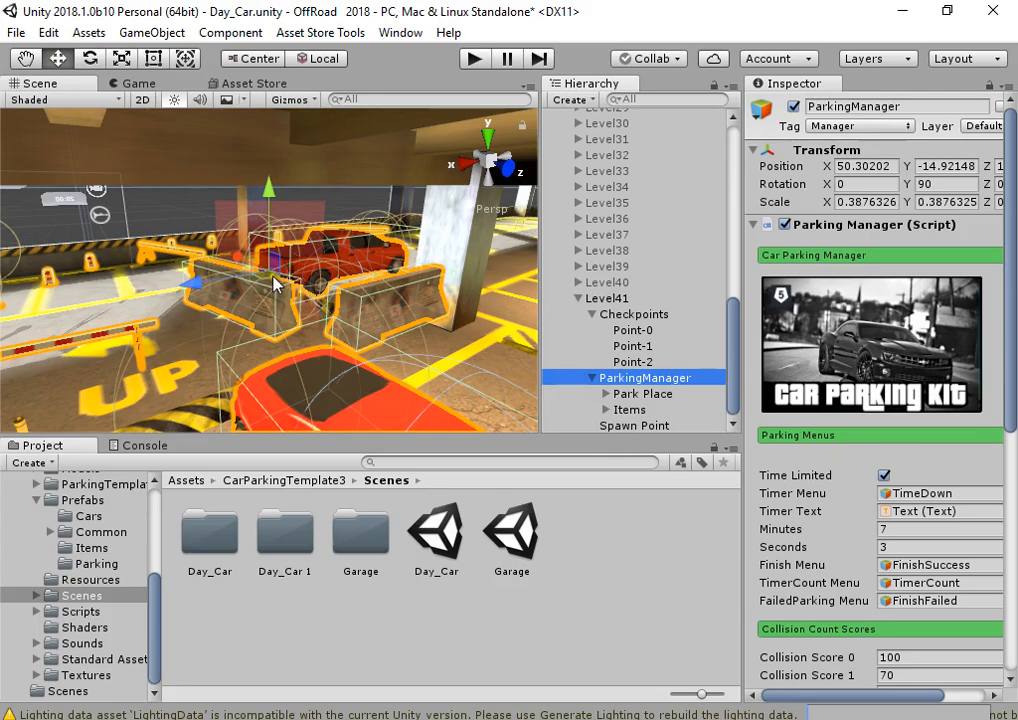
left_click_drag(273, 276, 424, 228)
right_click_drag(325, 257, 448, 268)
mouse_move(346, 190)
left_mouse_down()
mouse_move(336, 234)
mouse_move(341, 212)
left_mouse_up()
left_click_drag(340, 279, 338, 282)
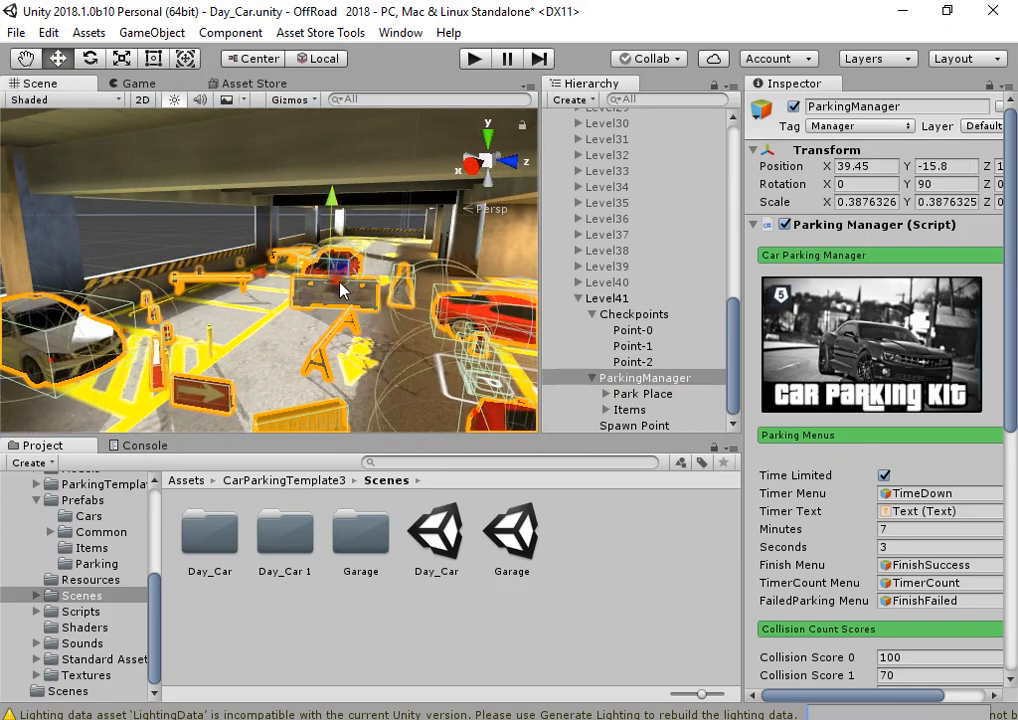
Step: Delete all the obstacle objects inside ParkingManager's Items group
left_click(612, 395)
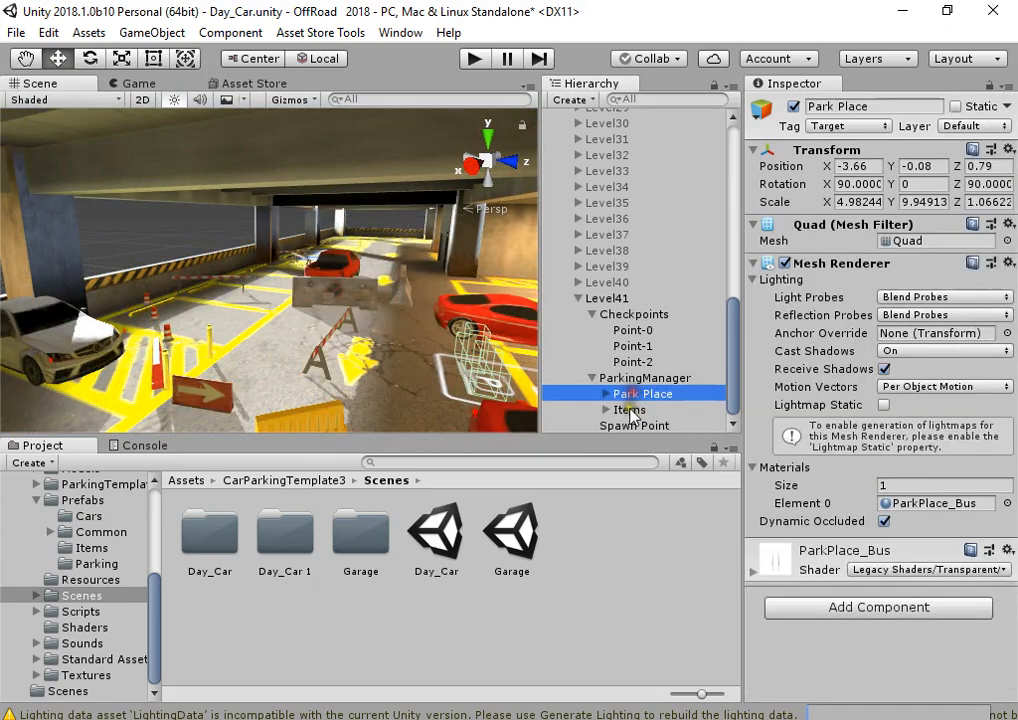
left_click(612, 410)
left_click(606, 410)
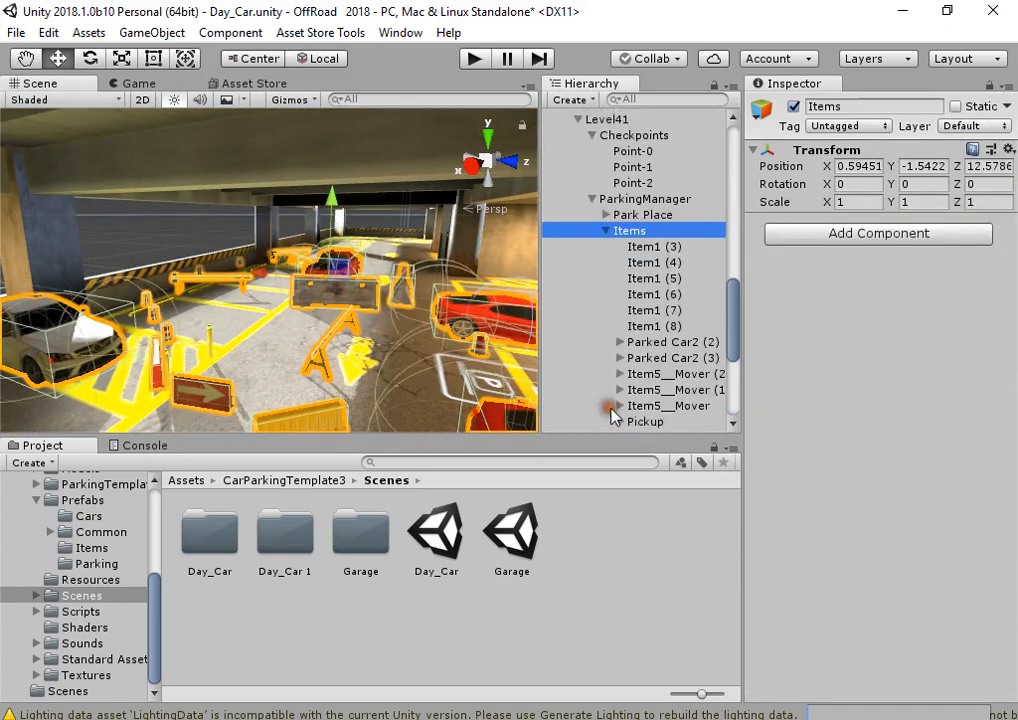
left_click(685, 247)
scroll(682, 300, "down", 5)
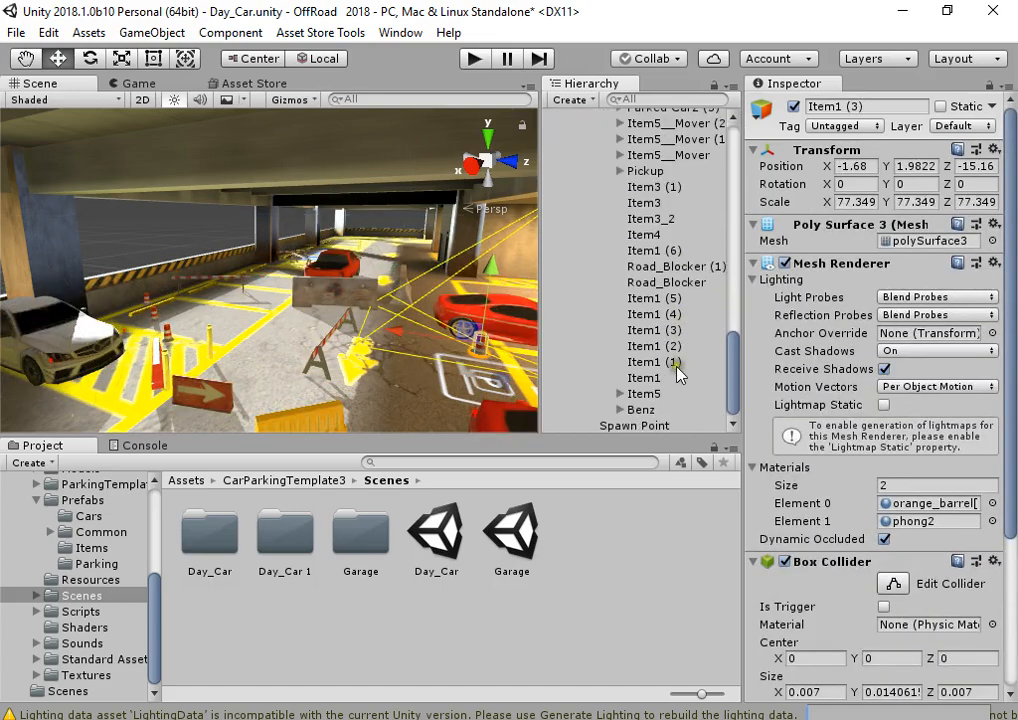
left_click(670, 395, "shift")
scroll(668, 400, "up", 5)
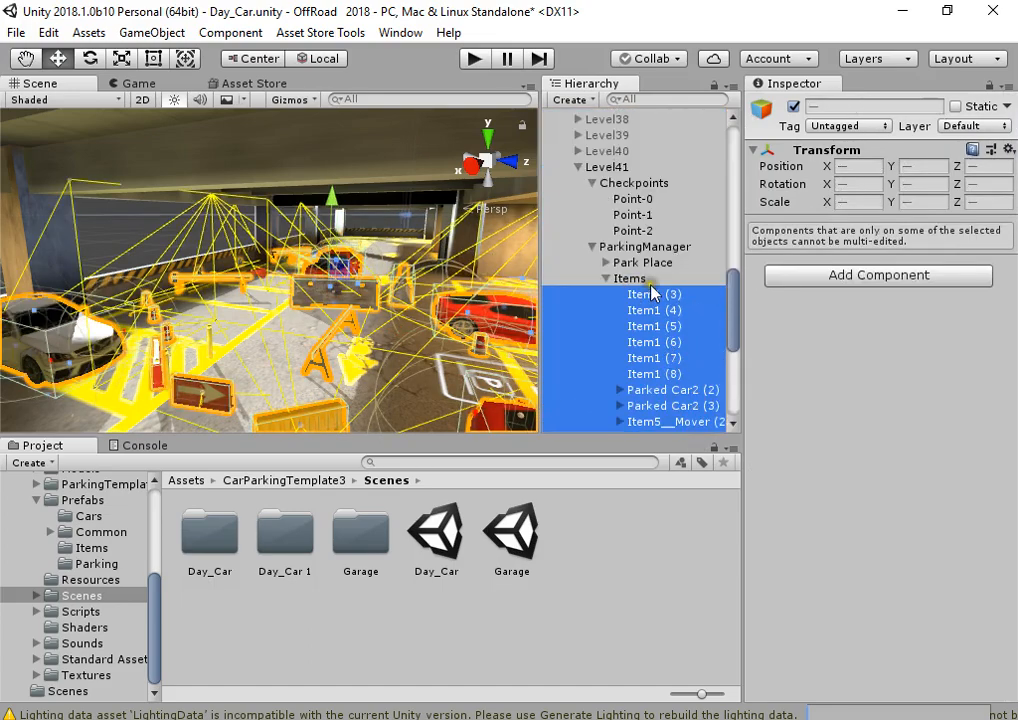
key("Delete")
Step: Move Park Place into the parking bay beside the yellow hatched area and turn it around to a Z rotation of about -89.25
left_click(645, 394)
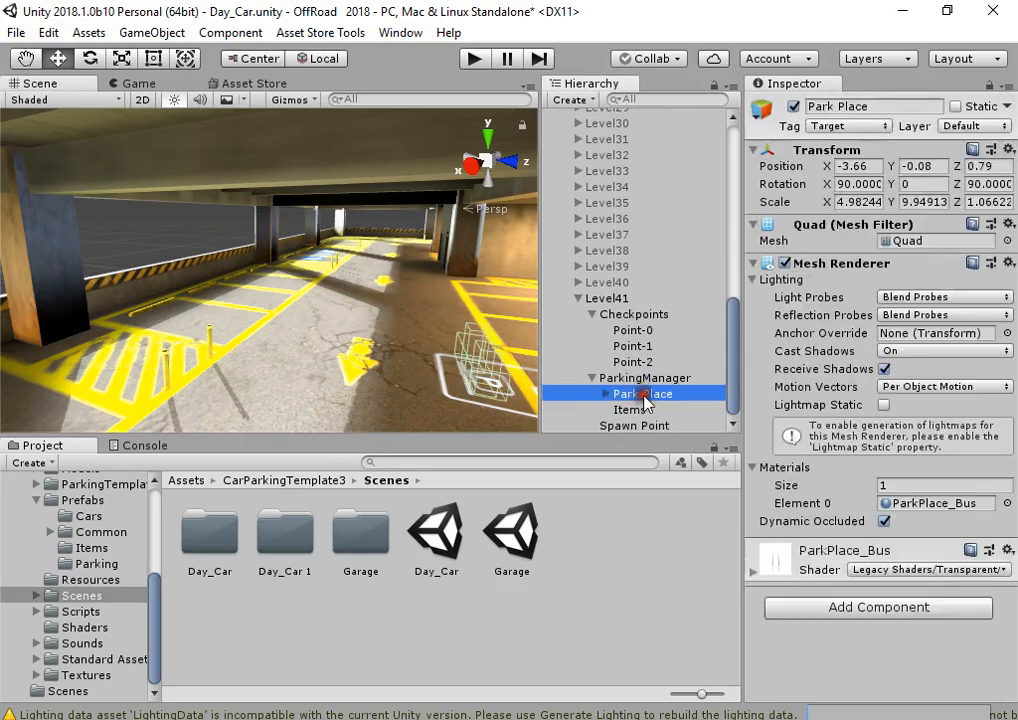
right_click_drag(416, 347, 451, 352)
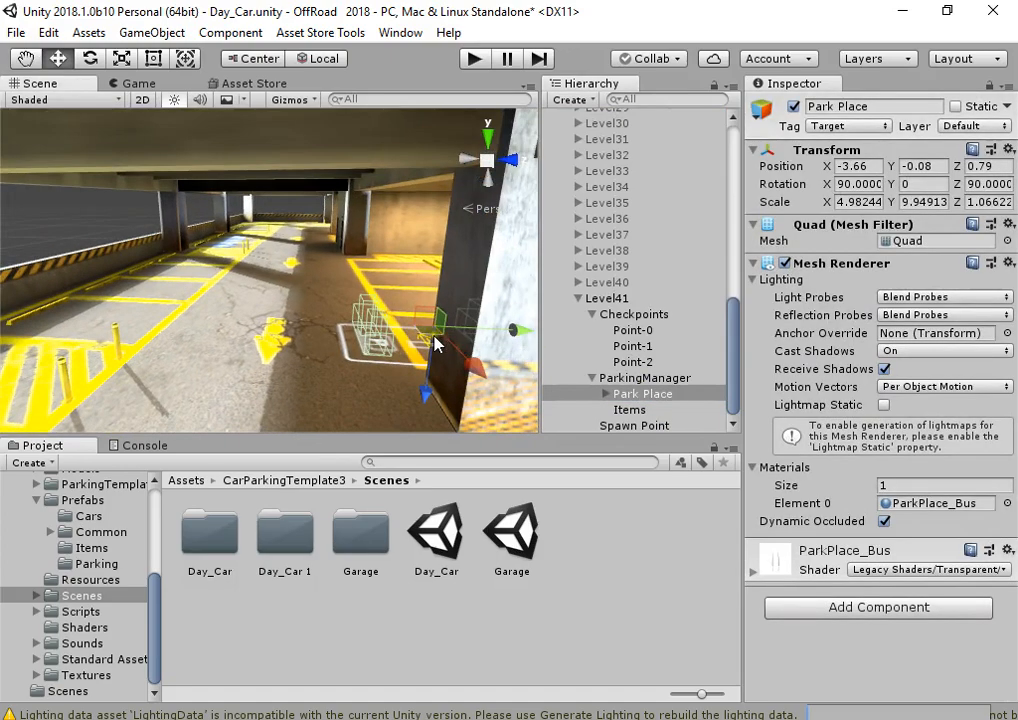
left_click_drag(434, 337, 79, 312)
right_click_drag(272, 346, 221, 326)
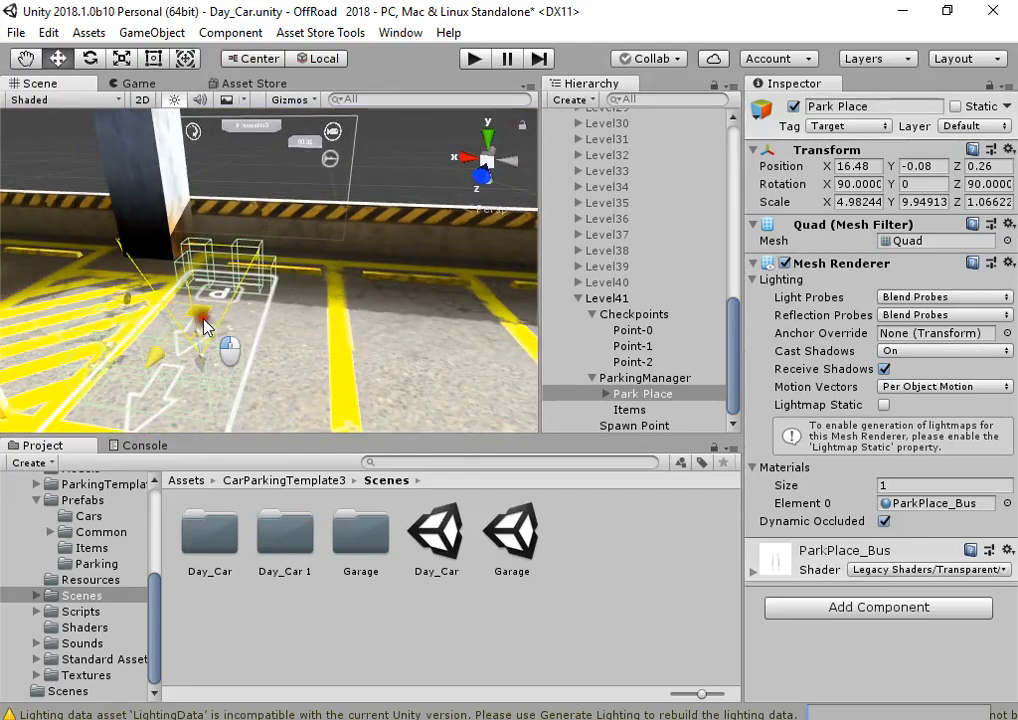
left_click_drag(204, 319, 812, 390)
key("e")
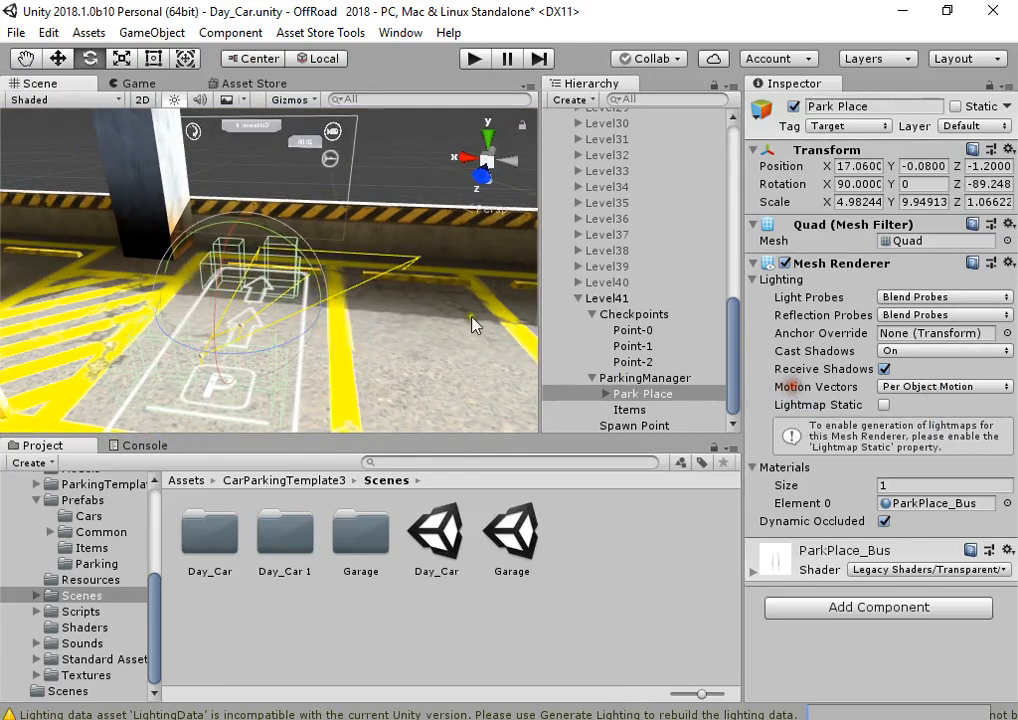
Step: Align Park Place with the bay's lines and floor, at about X 17.31, Y -0.27, Z -1.19
left_click_drag(472, 318, 212, 344, "alt")
key("w")
left_click_drag(292, 338, 340, 182)
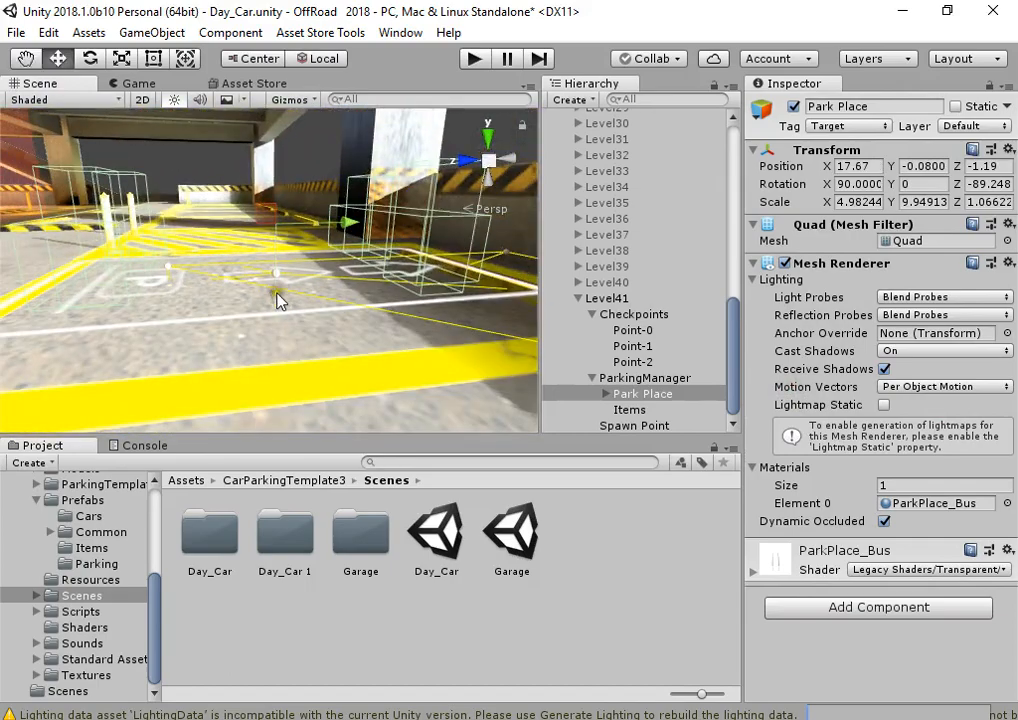
left_click_drag(278, 300, 278, 307)
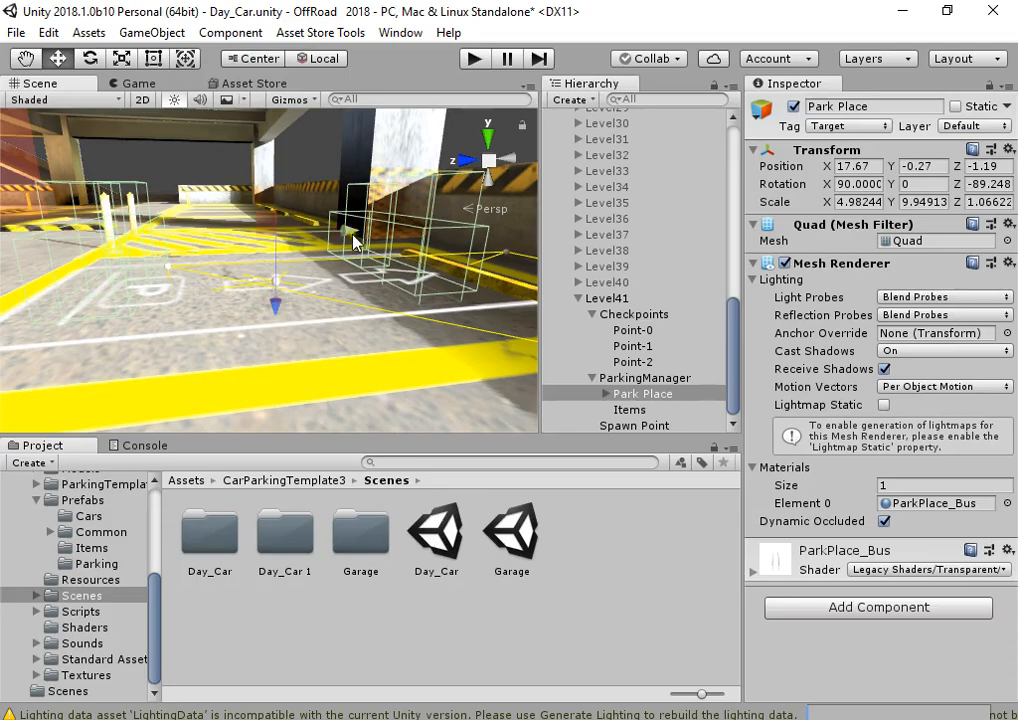
left_click_drag(352, 240, 125, 386)
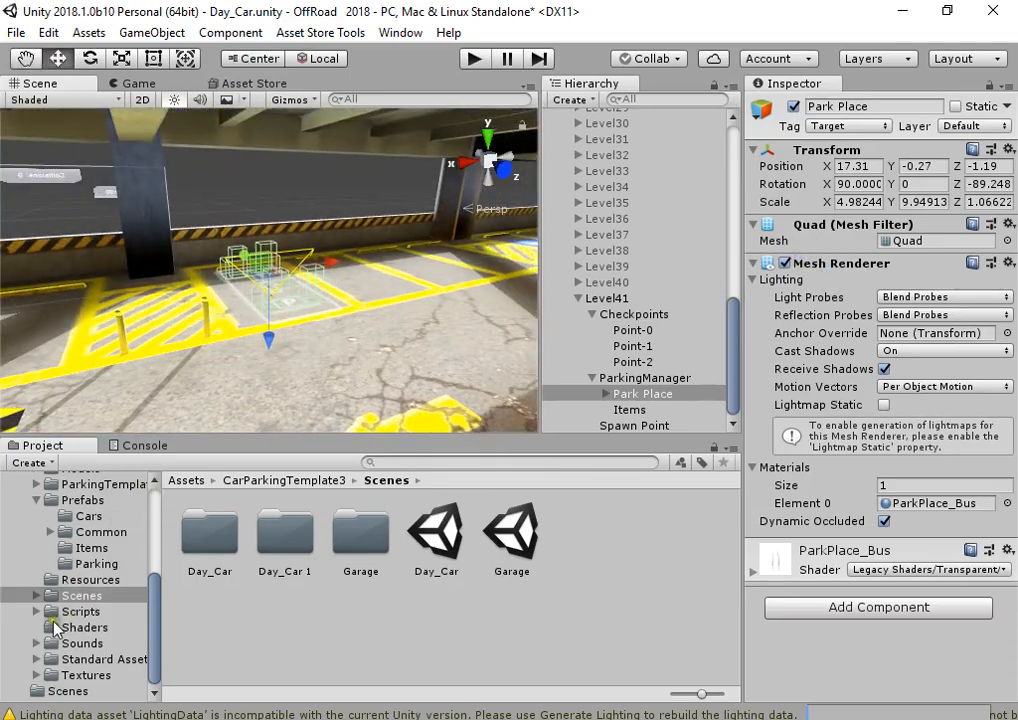
Step: Place a Benz prefab from the Prefabs Items folder in the bay next to Park Place
left_click(88, 548)
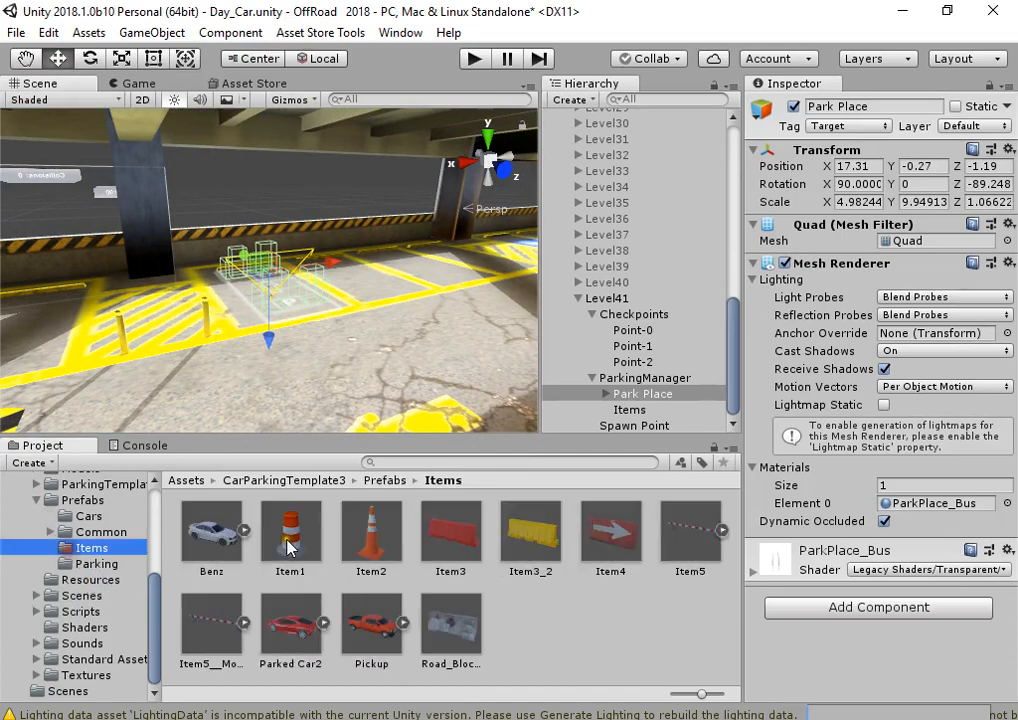
left_click_drag(205, 560, 358, 282)
right_click_drag(362, 288, 350, 342)
scroll(600, 410, "down", 10)
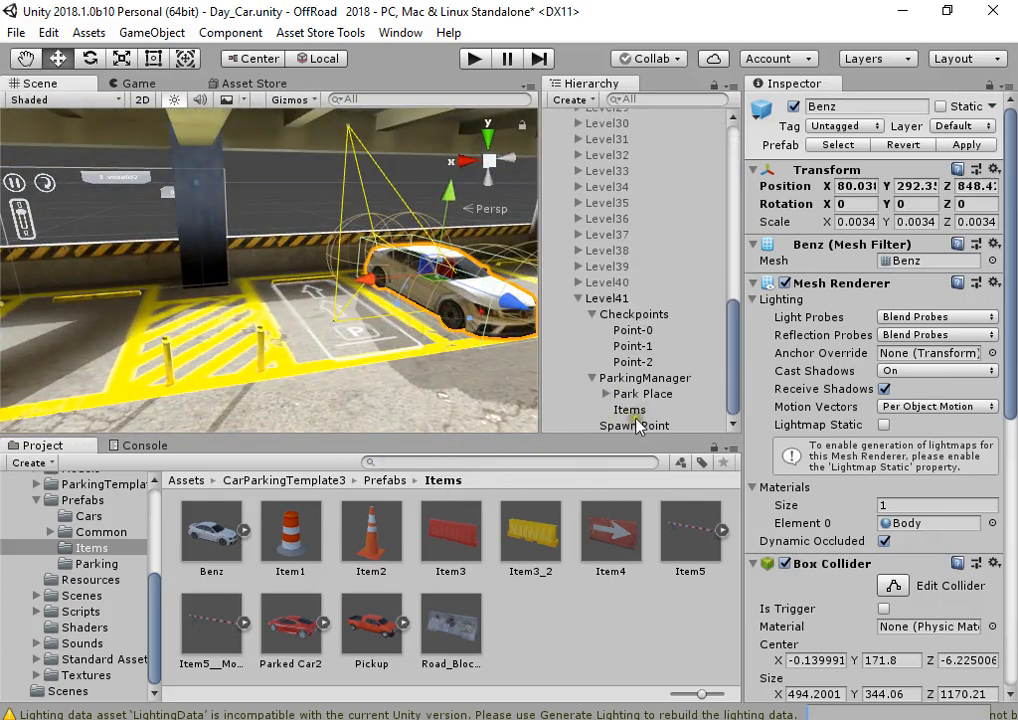
Step: Place an Item2 cone on the bay's hatched-side line, with two copies along that line and one on the line beside the Benz
left_click_drag(362, 427, 310, 368)
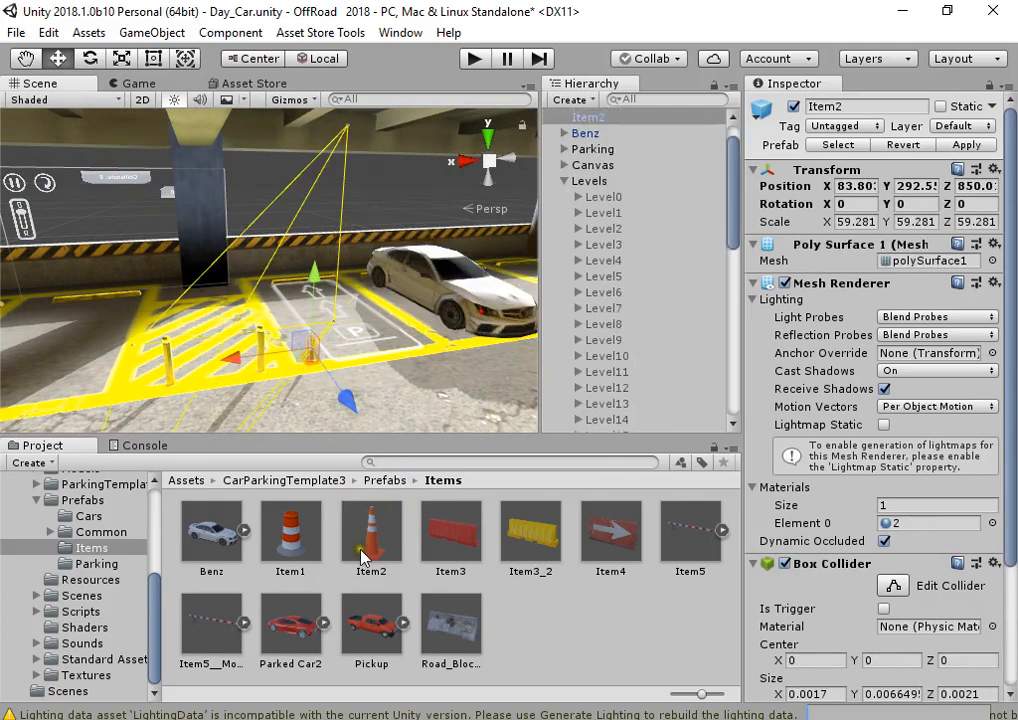
right_click_drag(350, 345, 366, 391)
key("ctrl+d")
left_click_drag(382, 398, 535, 319)
key("ctrl+d")
key("ctrl+d")
key("f")
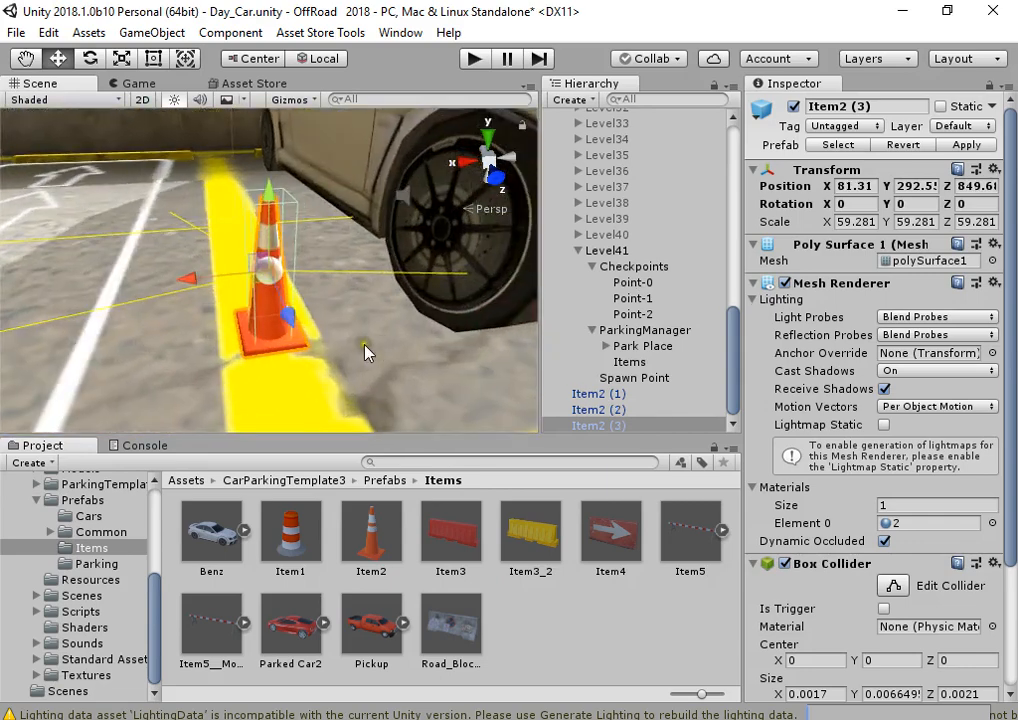
Step: Duplicate the cone twice more, spacing the copies along the bay line beside the Benz
right_click_drag(364, 345, 352, 333)
key("s")
key("ctrl+d")
left_click_drag(287, 319, 260, 278)
key("ctrl+d")
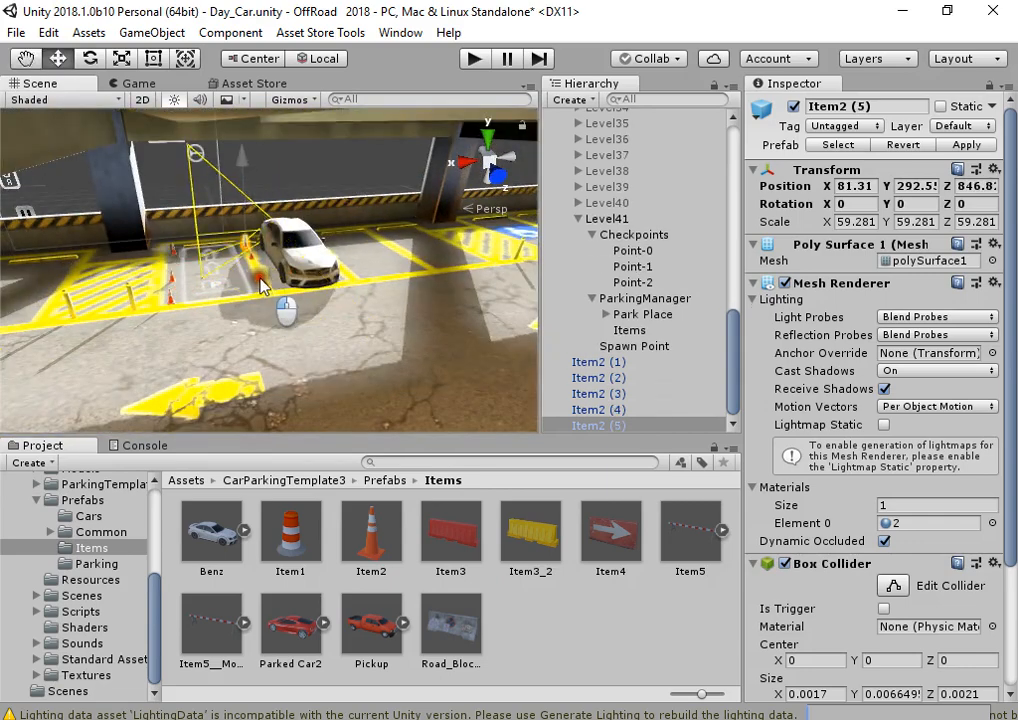
Step: Move the Benz and all the Item2 cones into the Items group of Level41's ParkingManager
scroll(661, 250, "up", 15)
left_click(563, 213)
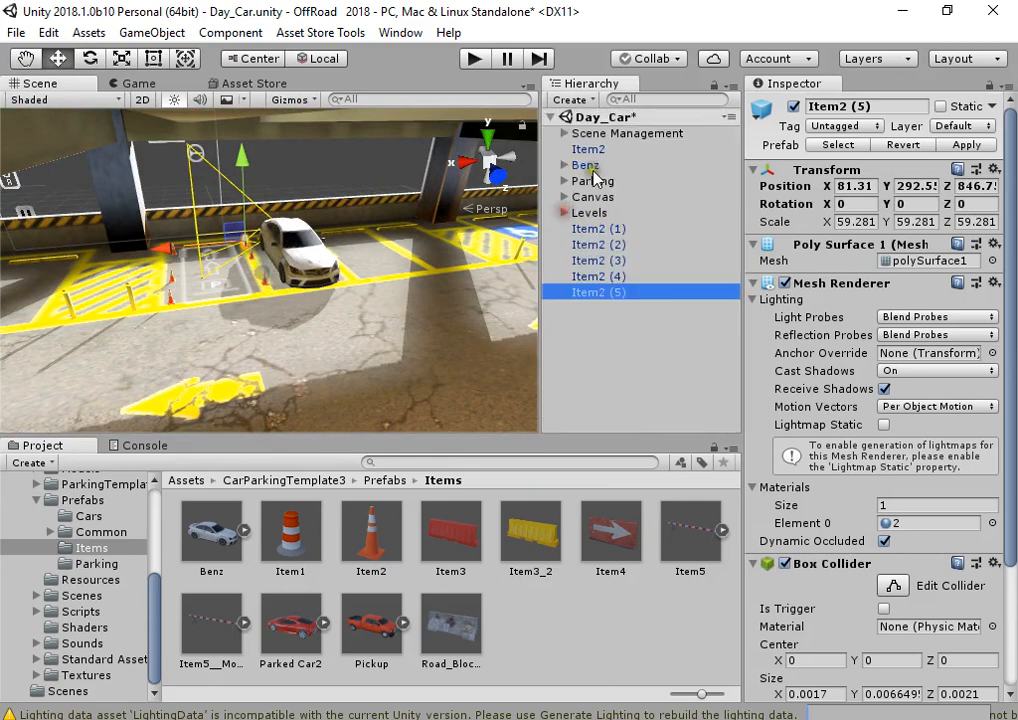
left_click(614, 151)
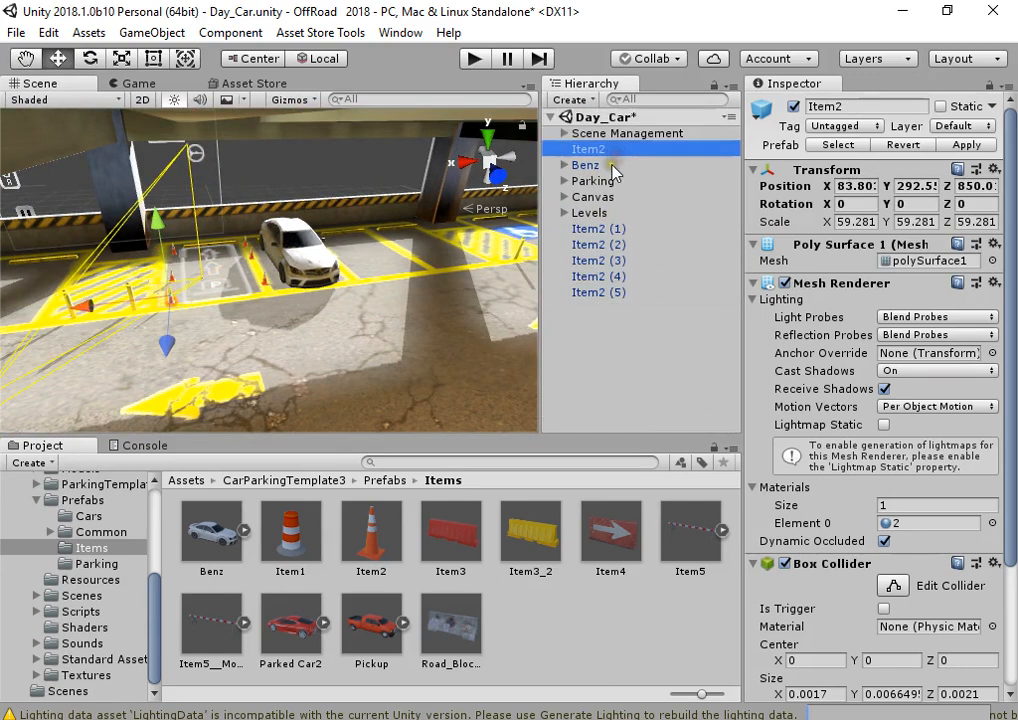
left_click(619, 165, "ctrl")
left_click(626, 292, "ctrl")
left_click(631, 276, "ctrl")
left_click(633, 260, "ctrl")
left_click(631, 244, "ctrl")
left_click(623, 228, "ctrl")
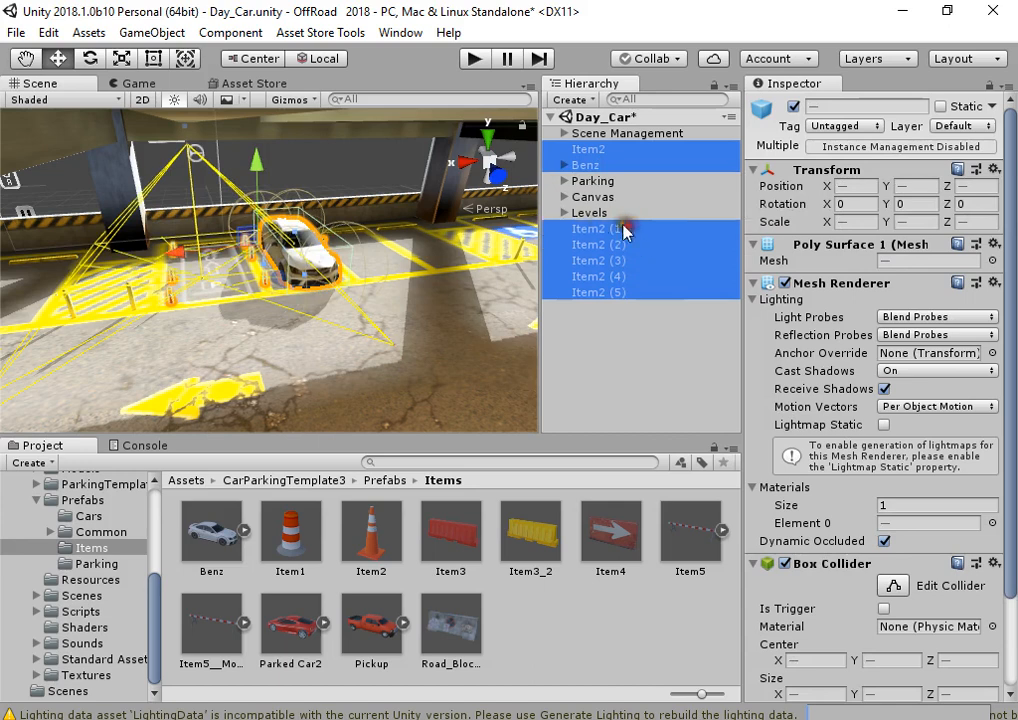
left_click(565, 213)
scroll(573, 230, "down", 10)
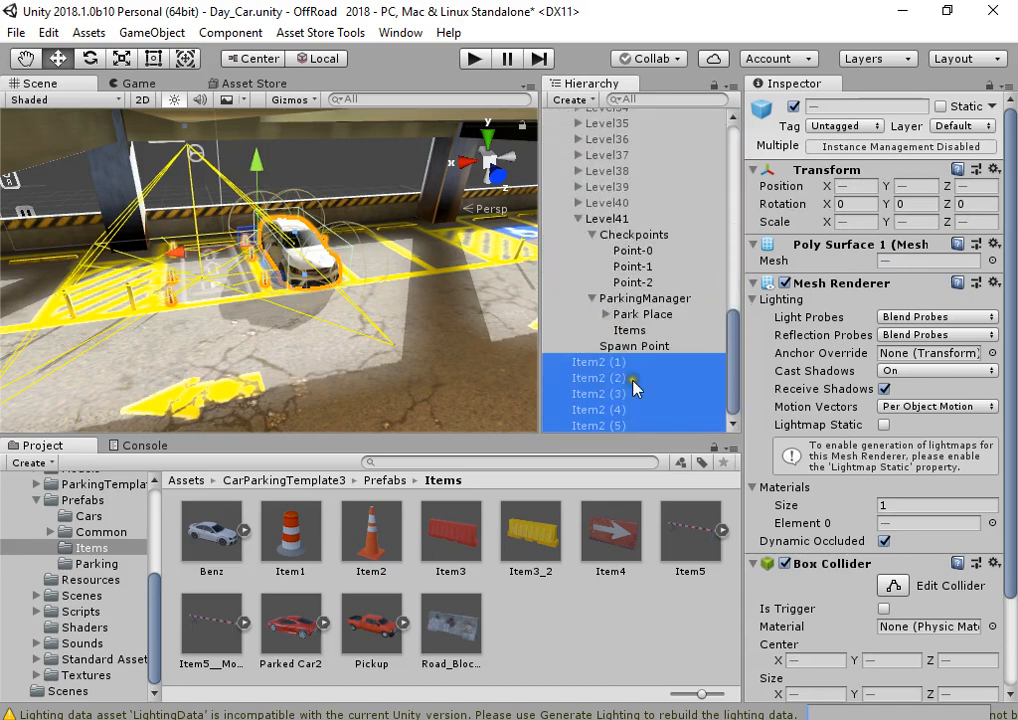
left_click_drag(636, 386, 629, 330)
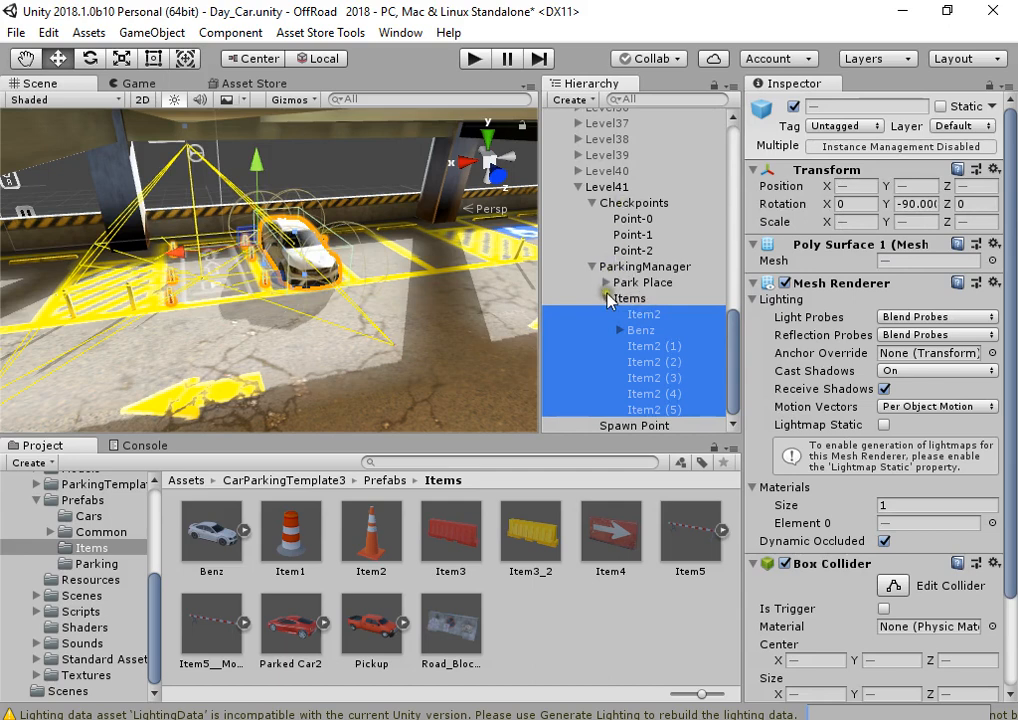
left_click(607, 299)
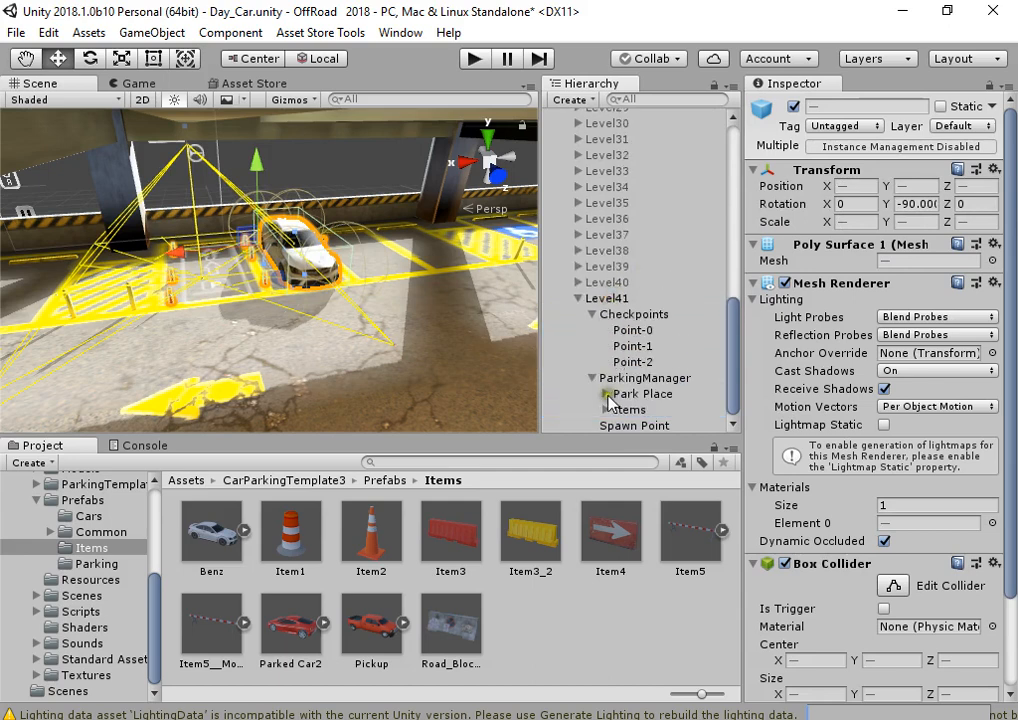
left_click(604, 409)
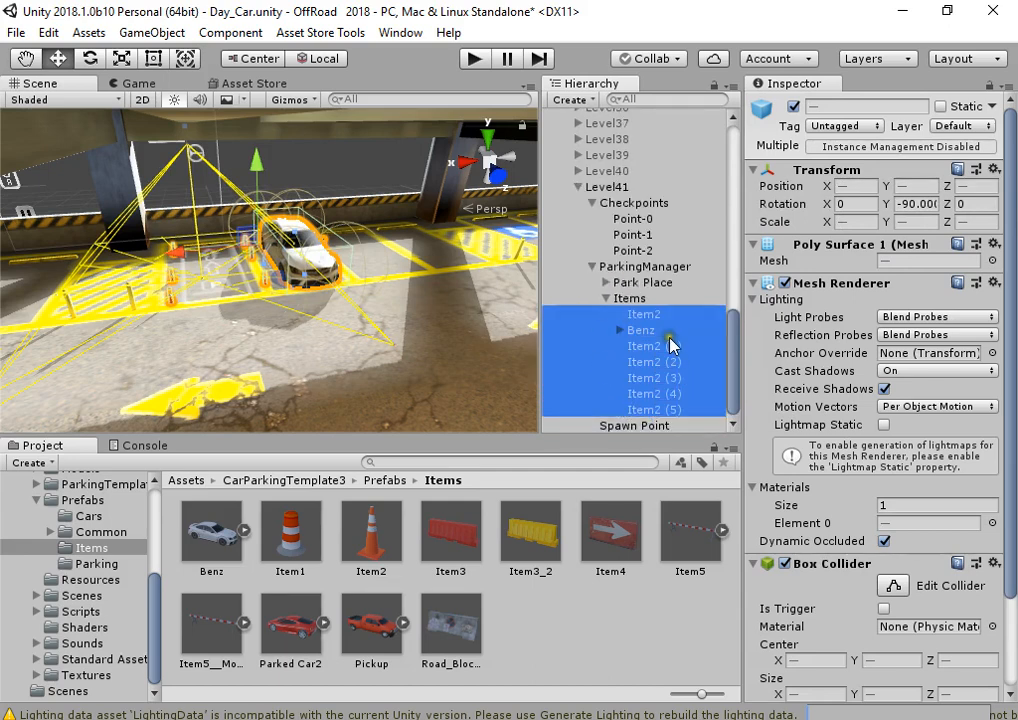
Step: Place the Item3_2 barrier, the Item4 arrow sign and the Item5 barrier pole along the front of the bays
left_click(548, 613)
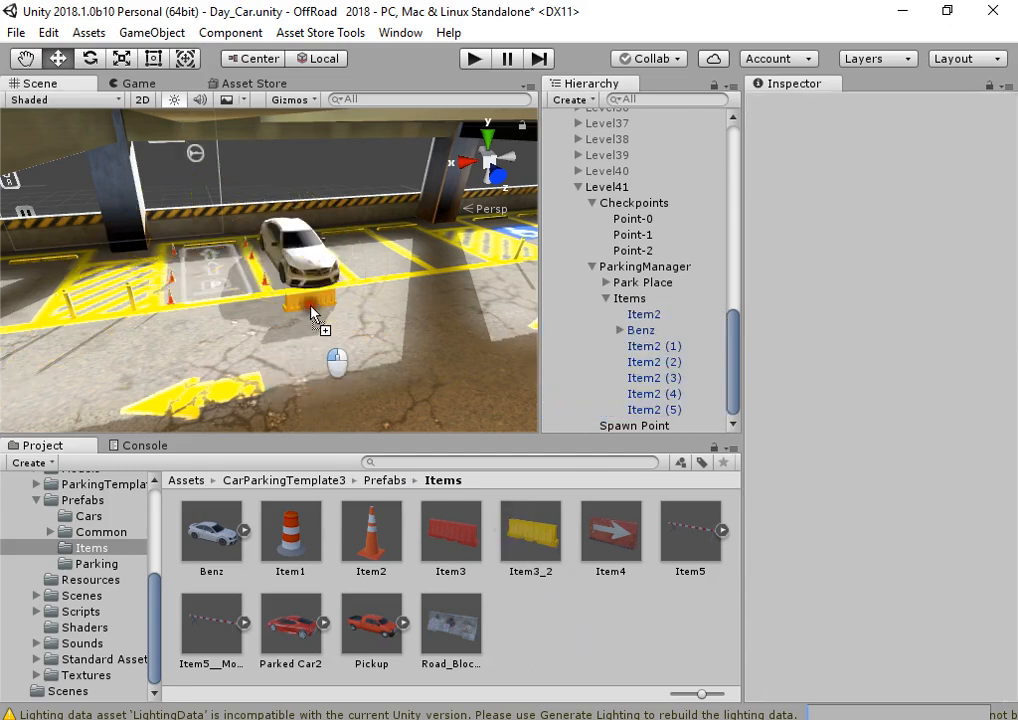
left_click_drag(328, 305, 329, 306)
left_click_drag(451, 531, 372, 296)
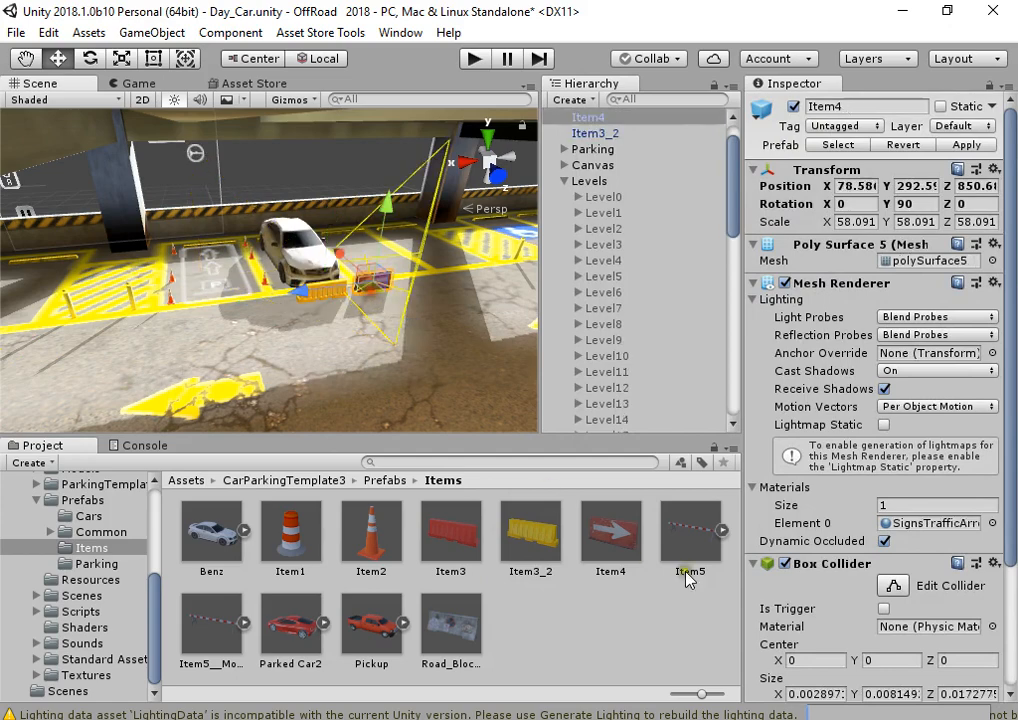
left_click_drag(684, 538, 220, 310)
key("f")
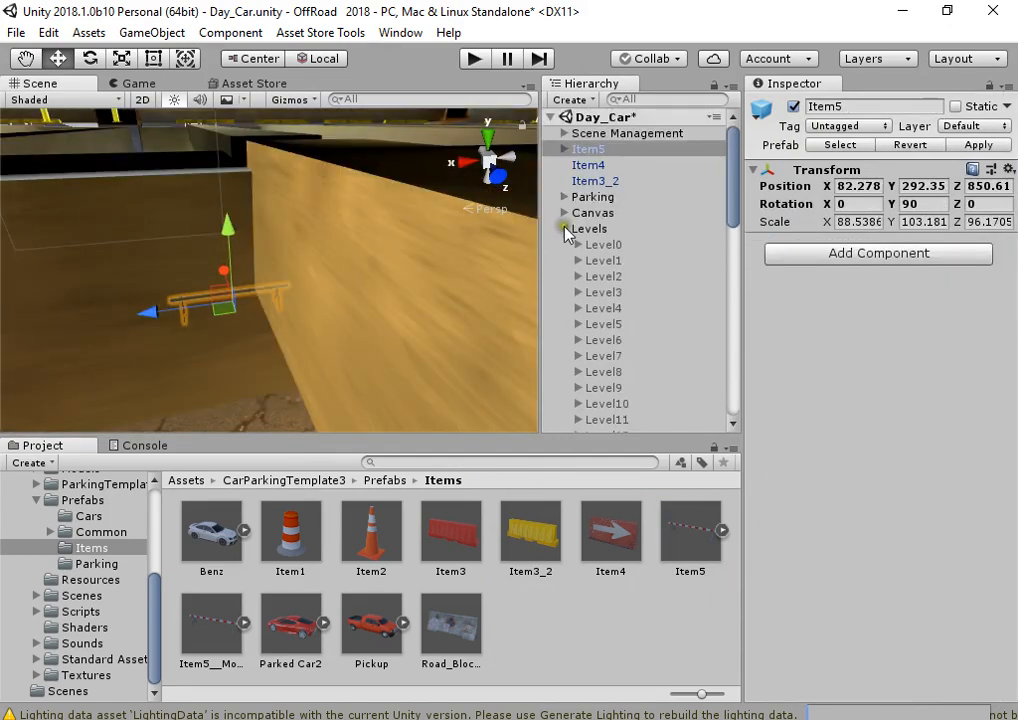
Step: Move Item5, Item4 and Item3_2 into the Items group of Level41's ParkingManager
left_click(588, 149)
left_click(595, 181)
left_click(588, 149, "shift")
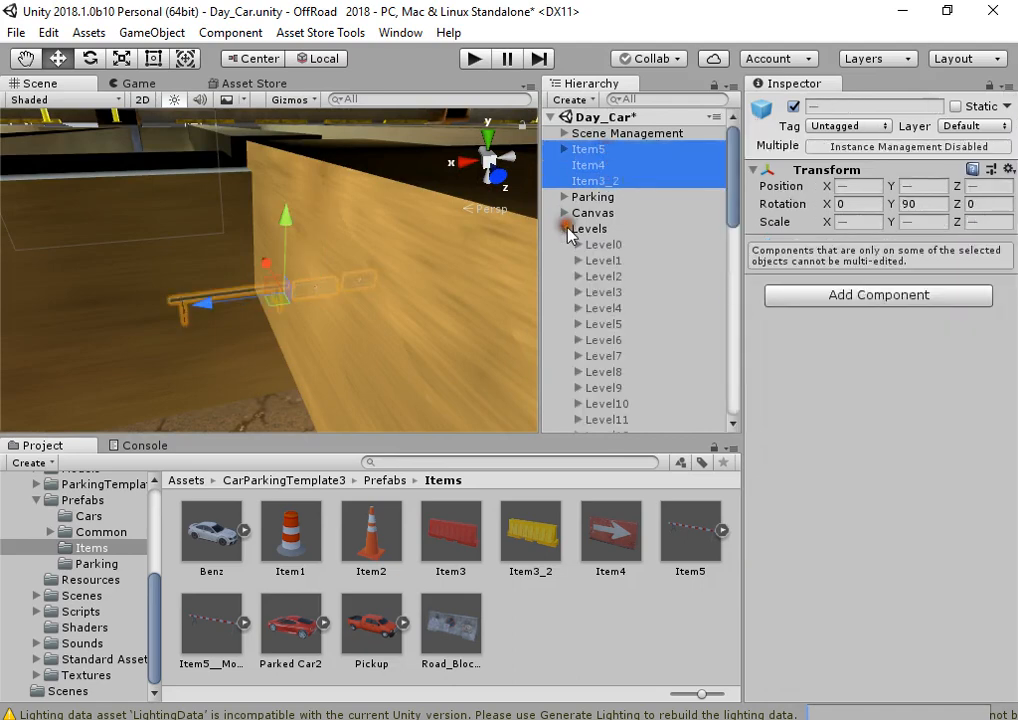
left_click_drag(605, 188, 651, 300)
left_click(606, 252)
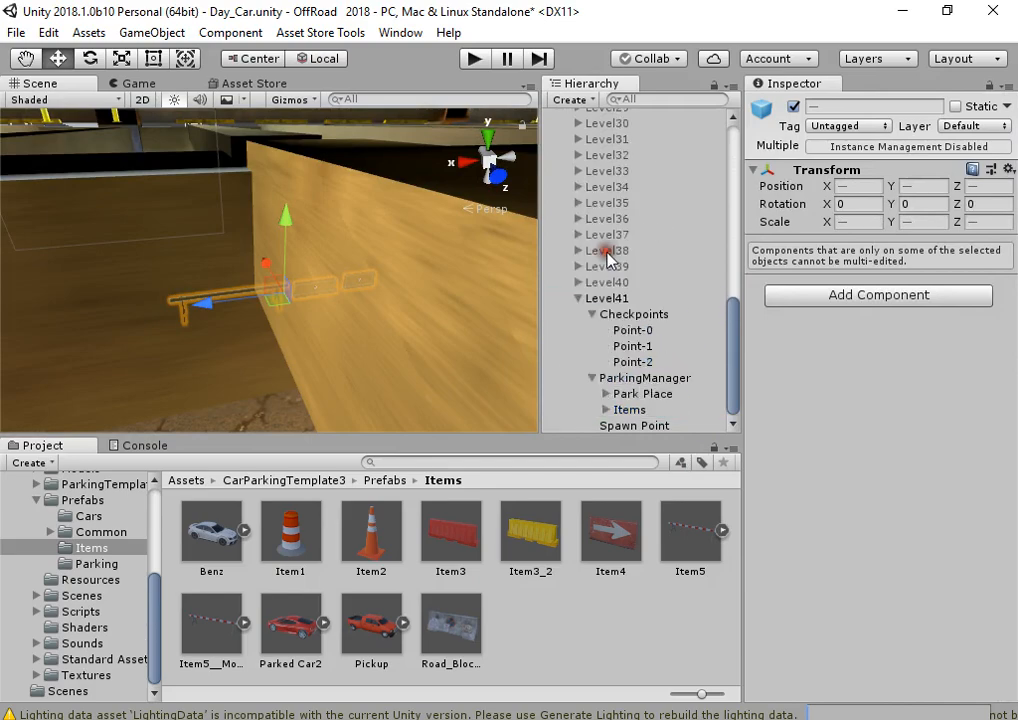
Step: Switch Level41 off and back on to examine its objects in the parking area, and collapse its hierarchy
left_click(623, 299)
right_click_drag(427, 346, 417, 236)
key("s")
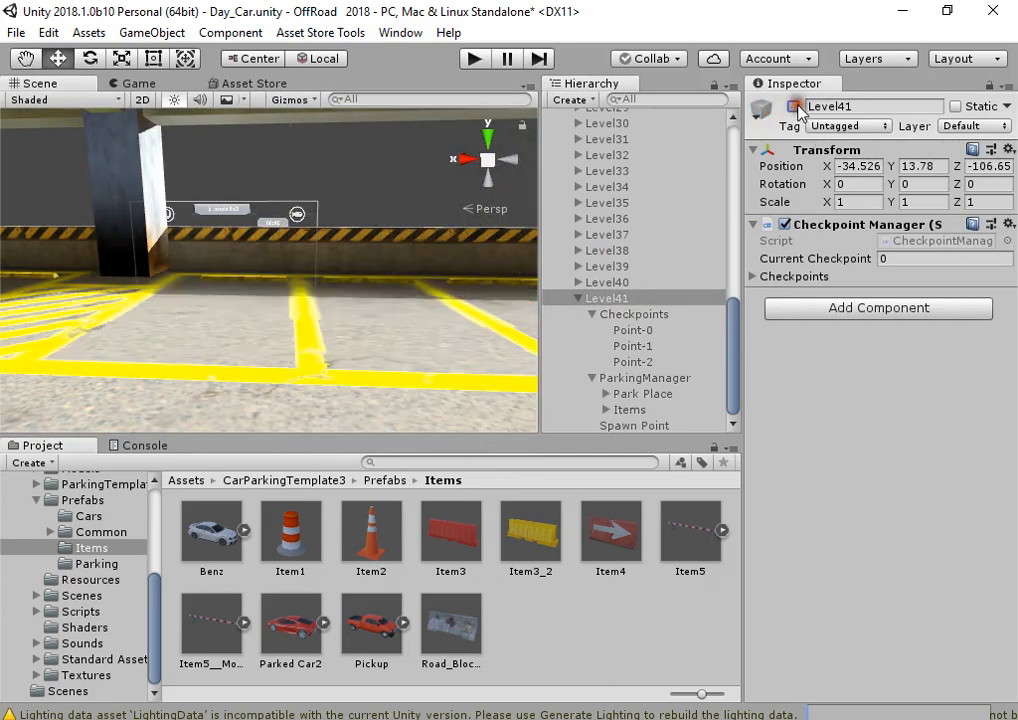
left_click(579, 299)
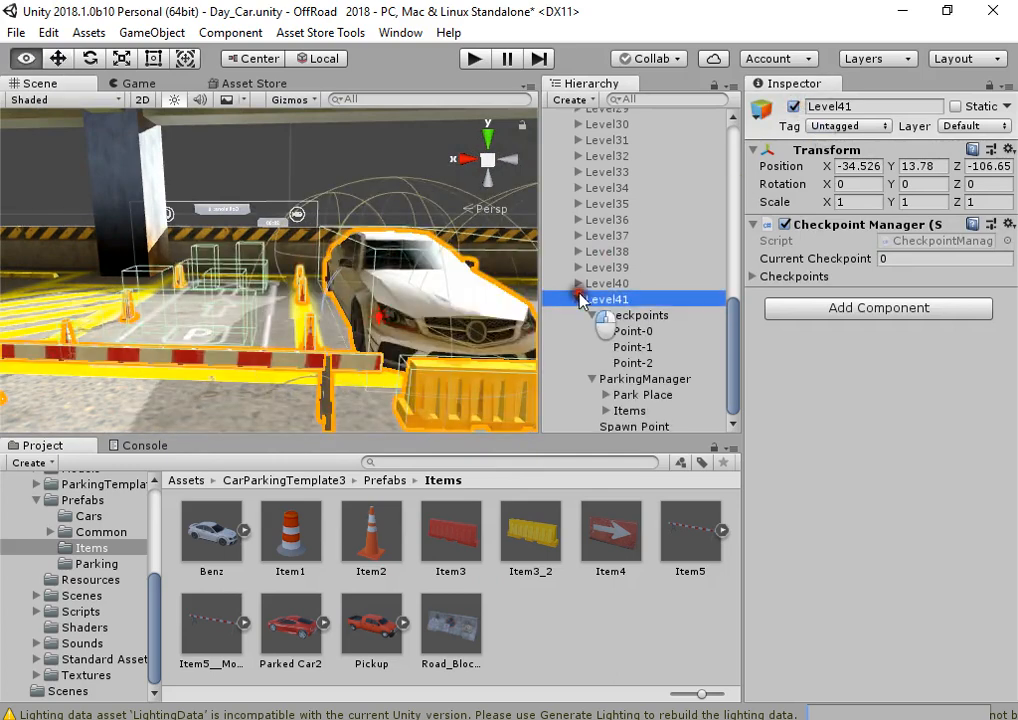
Step: Add Level41 to the end of the Level Loader's Levels array on the Levels object
scroll(594, 310, "up", 8)
left_click(628, 178)
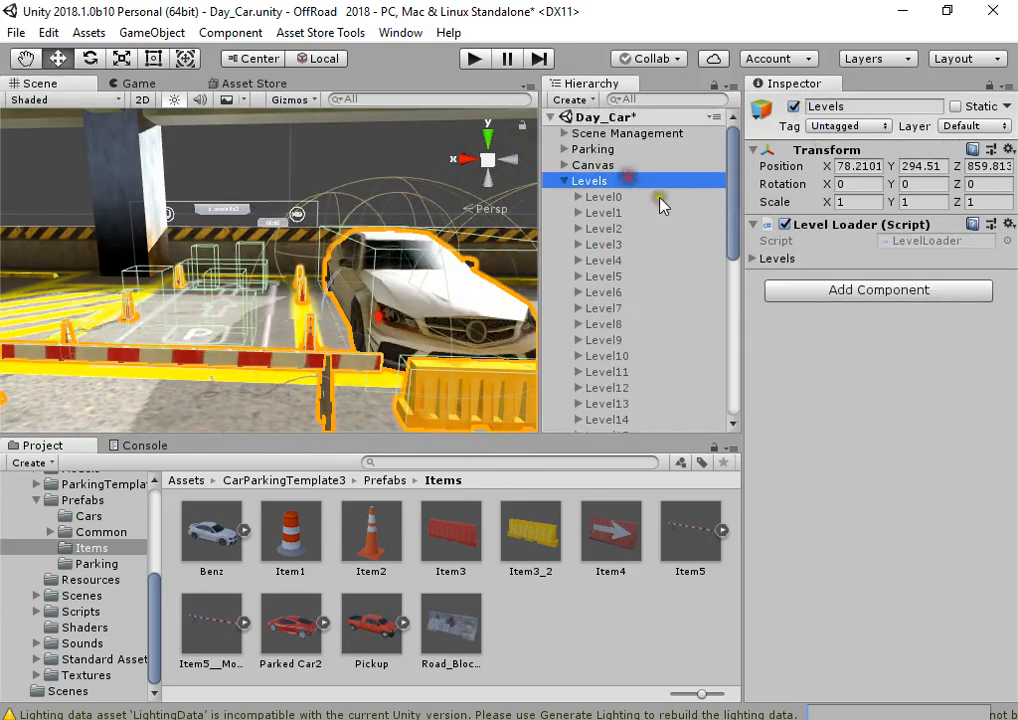
left_click(772, 260)
scroll(643, 357, "down", 9)
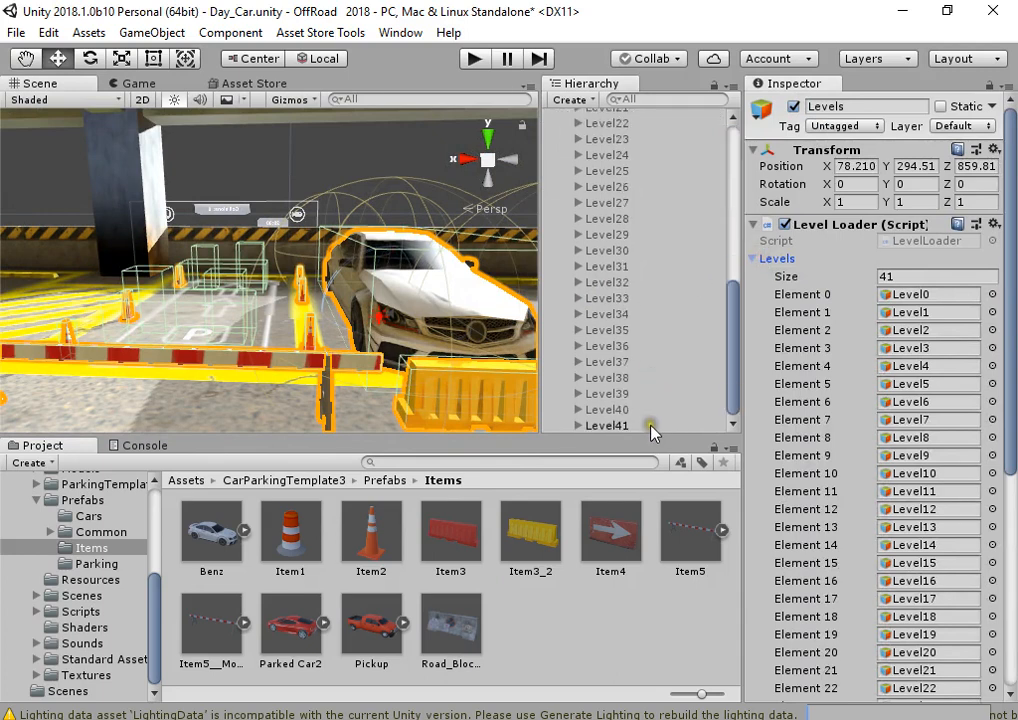
left_click_drag(806, 280, 861, 261)
scroll(883, 453, "down", 8)
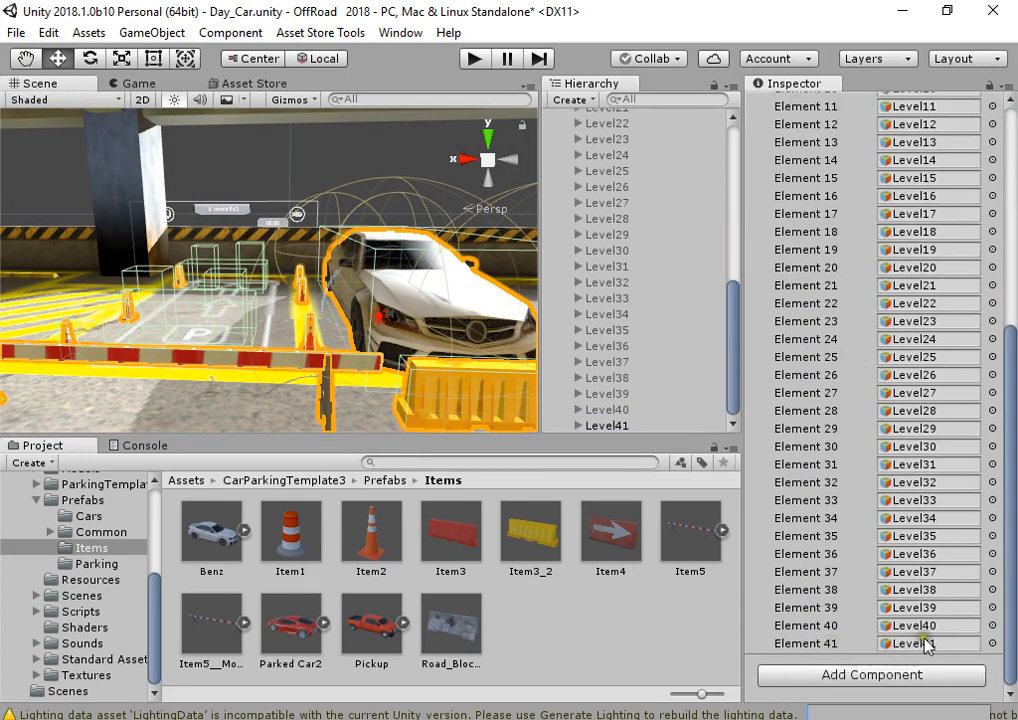
scroll(810, 430, "up", 8)
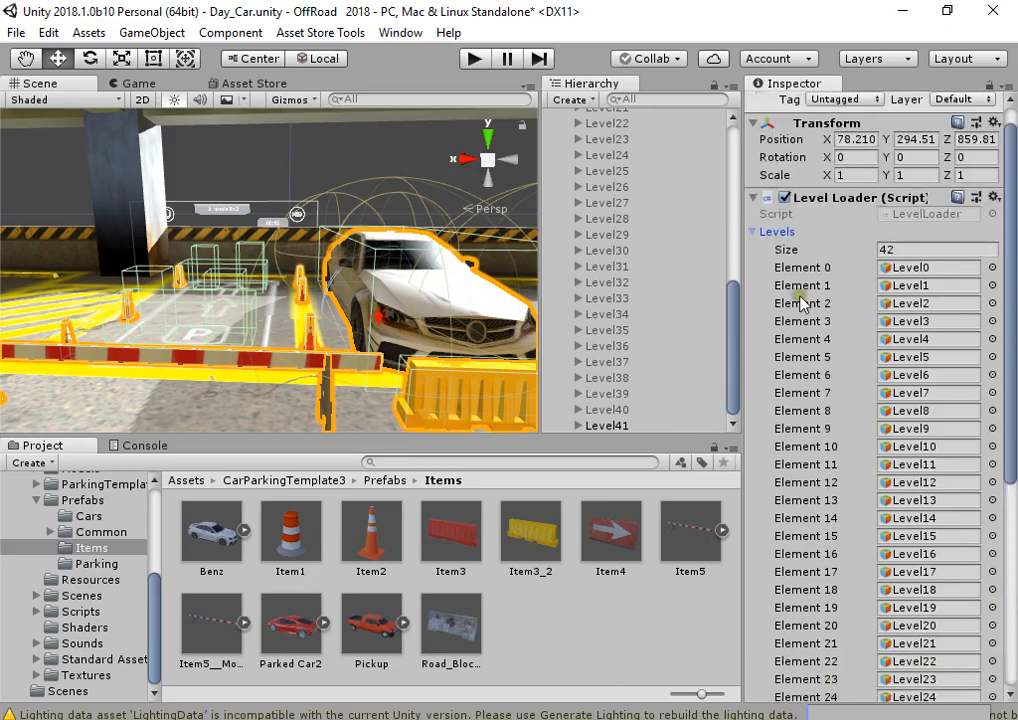
left_click(754, 235)
Step: Deactivate the Level41 object and clear the selection
left_click(634, 424)
left_click(793, 106)
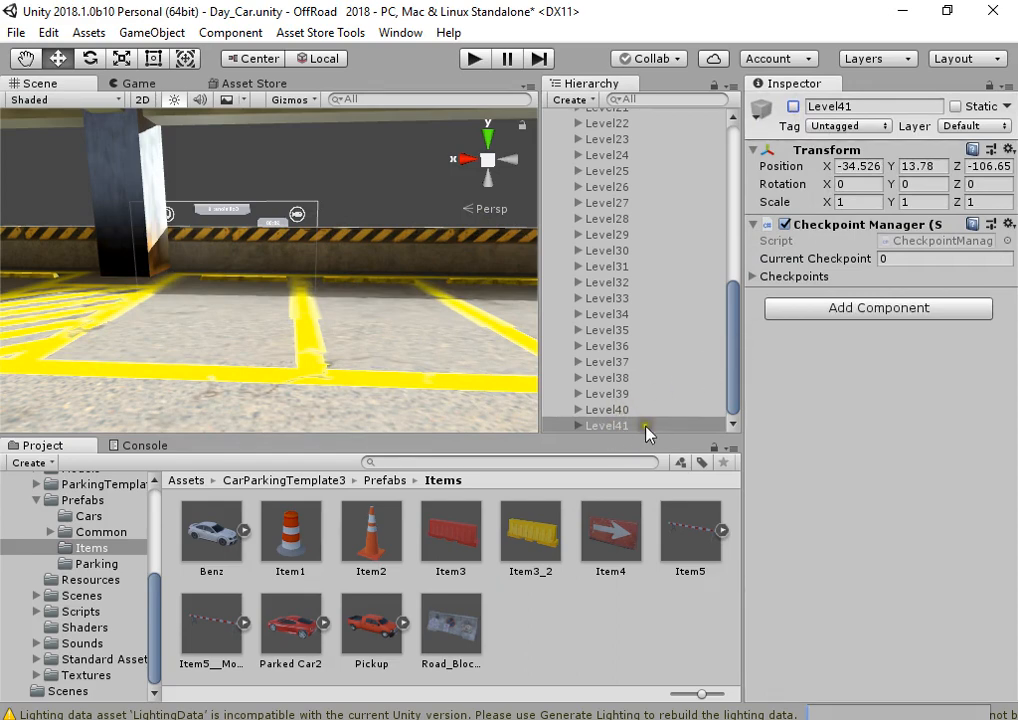
left_click(642, 608)
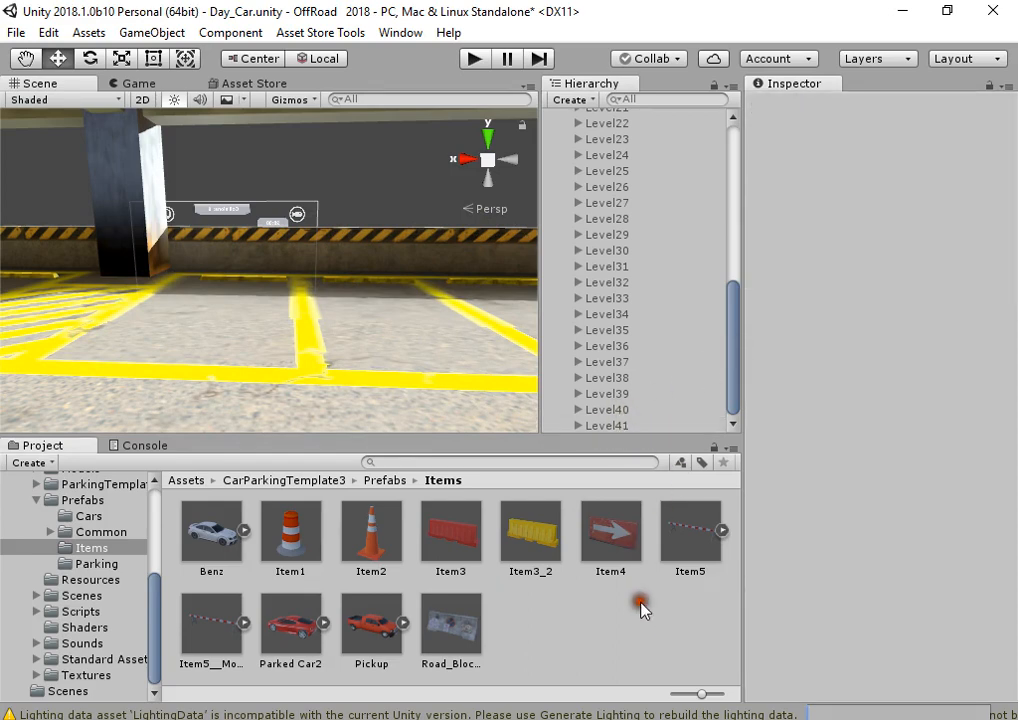
Step: Open the Garage scene from the template's Scenes folder, saving the changes to Day_Car
right_click_drag(369, 331, 962, 251)
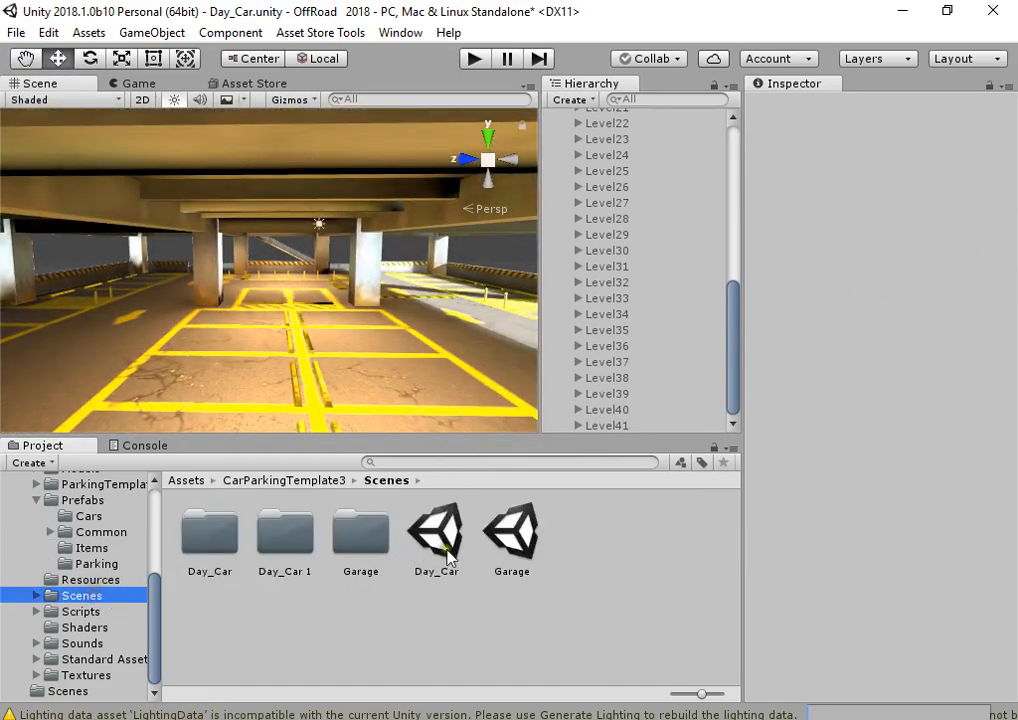
double_click(510, 560)
left_click(482, 413)
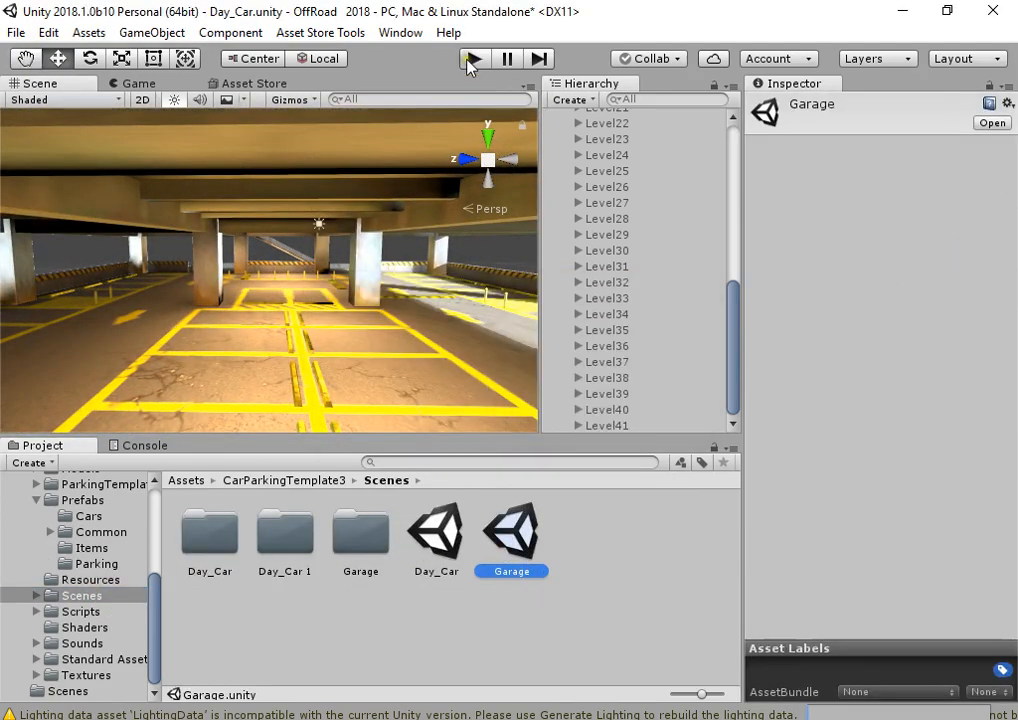
Step: Run the Garage scene, check the last page of its level selection menu, and stop the run
left_click(472, 59)
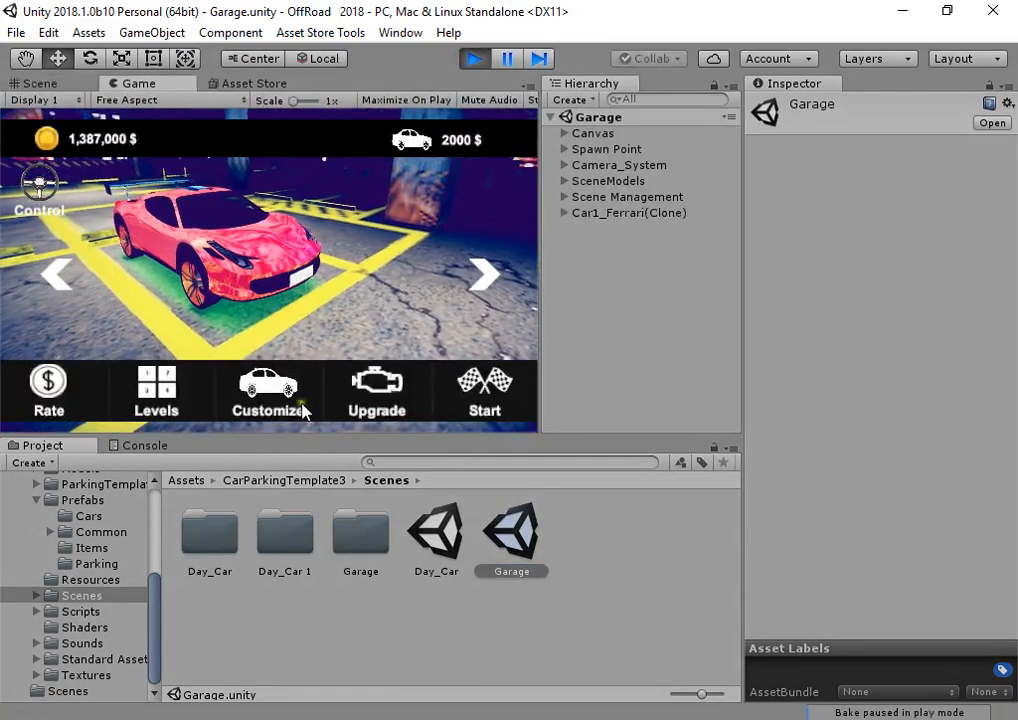
left_click(145, 397)
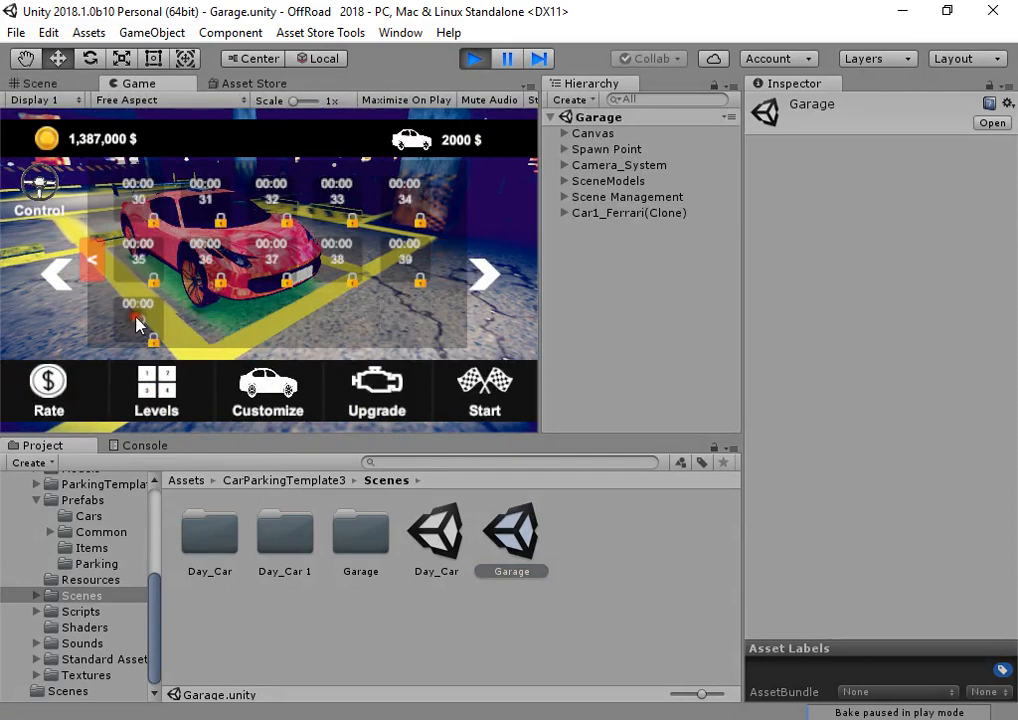
left_click(473, 59)
Step: Switch the scene view to 2D, frame the Garage interface, and activate the Levels menu under the Canvas's CarSelect object
left_click(565, 135)
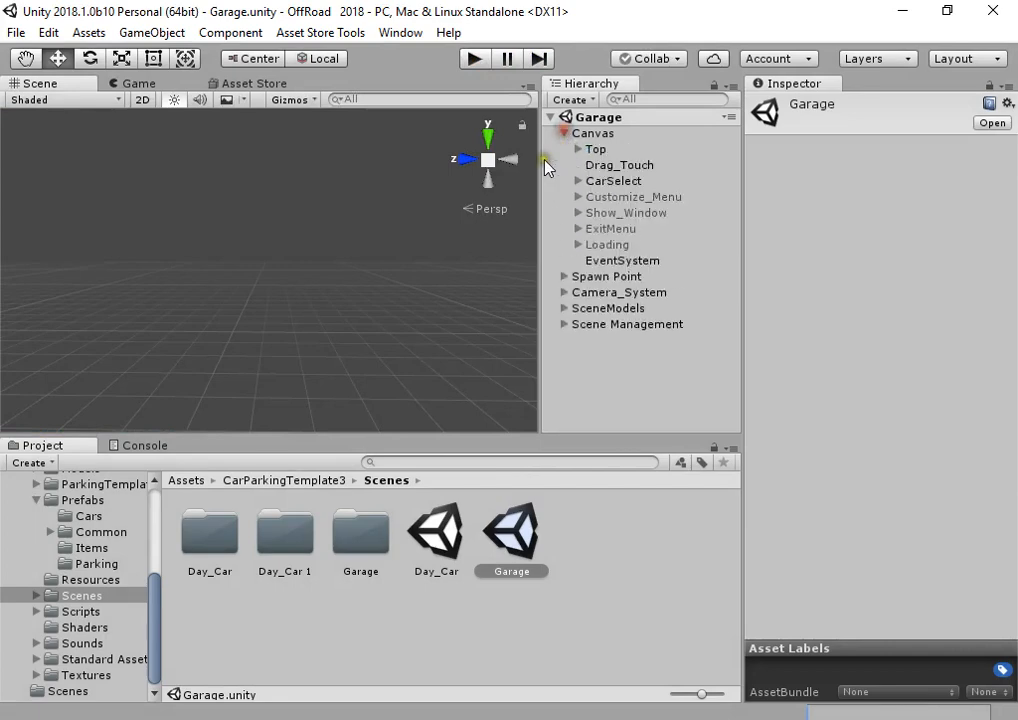
left_click(141, 100)
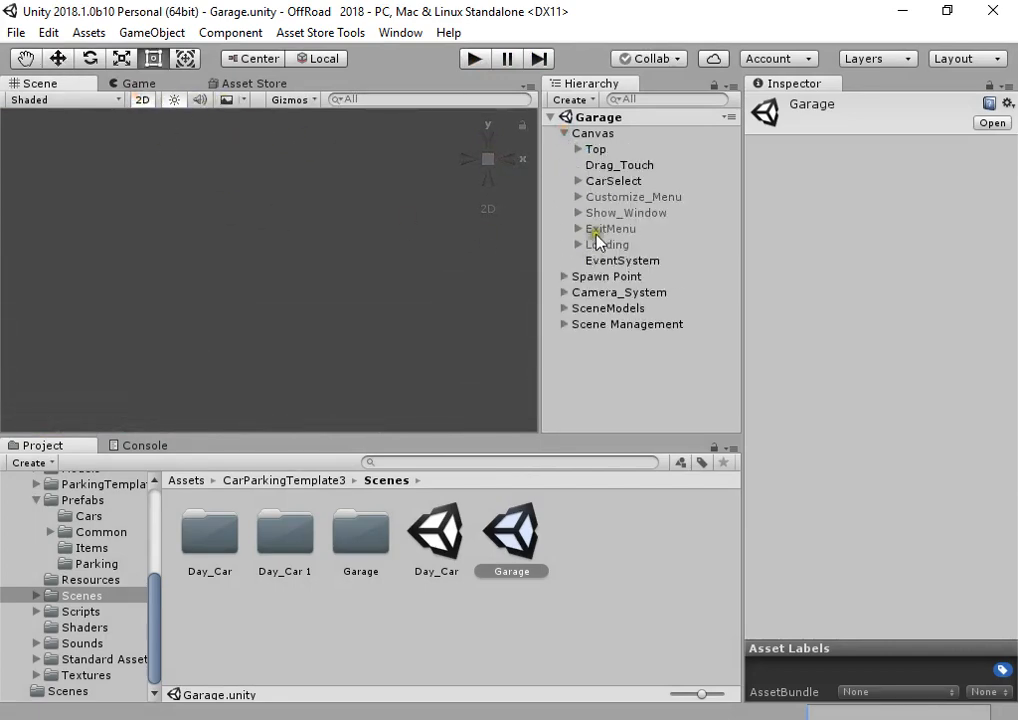
left_click(596, 230)
key("f")
left_click(578, 181)
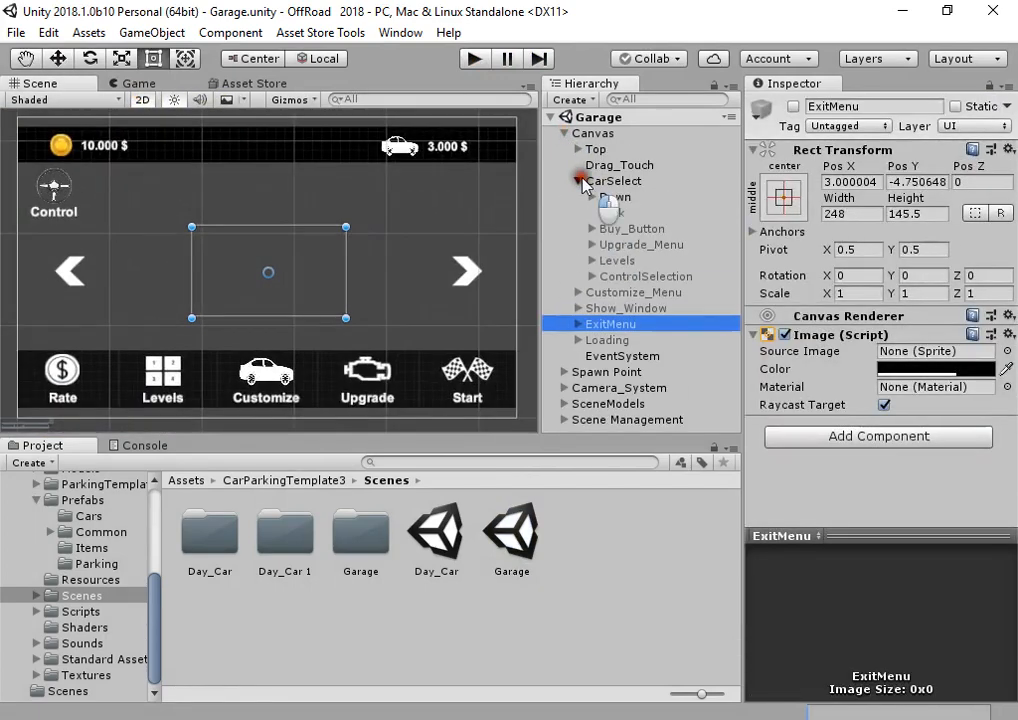
left_click(578, 181)
left_click(578, 181)
left_click(612, 260)
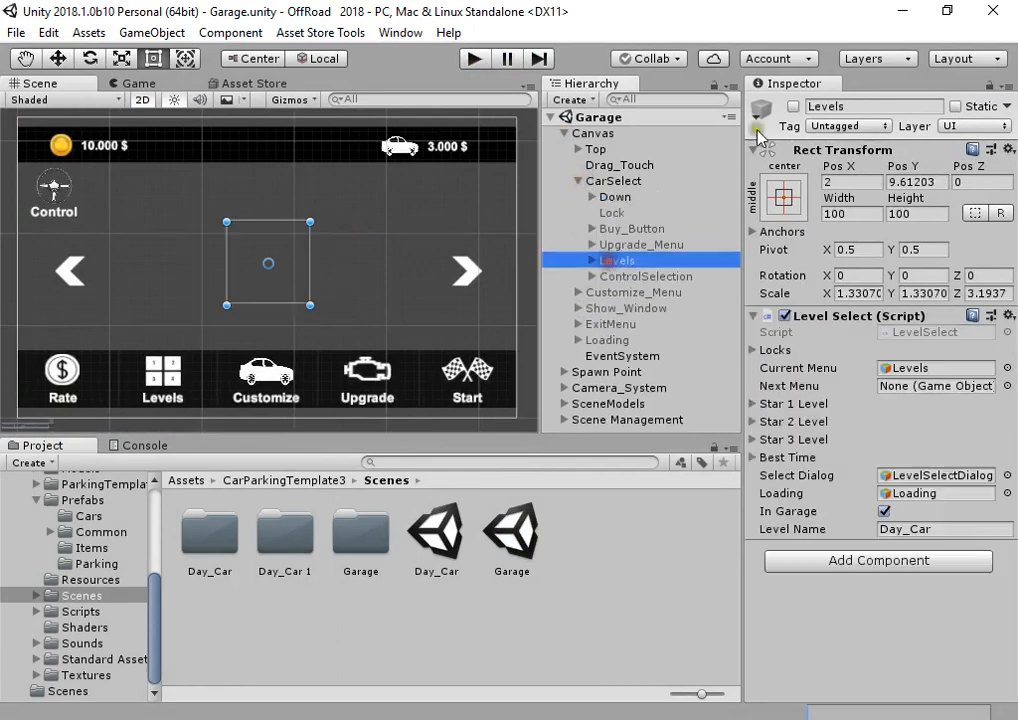
left_click(793, 106)
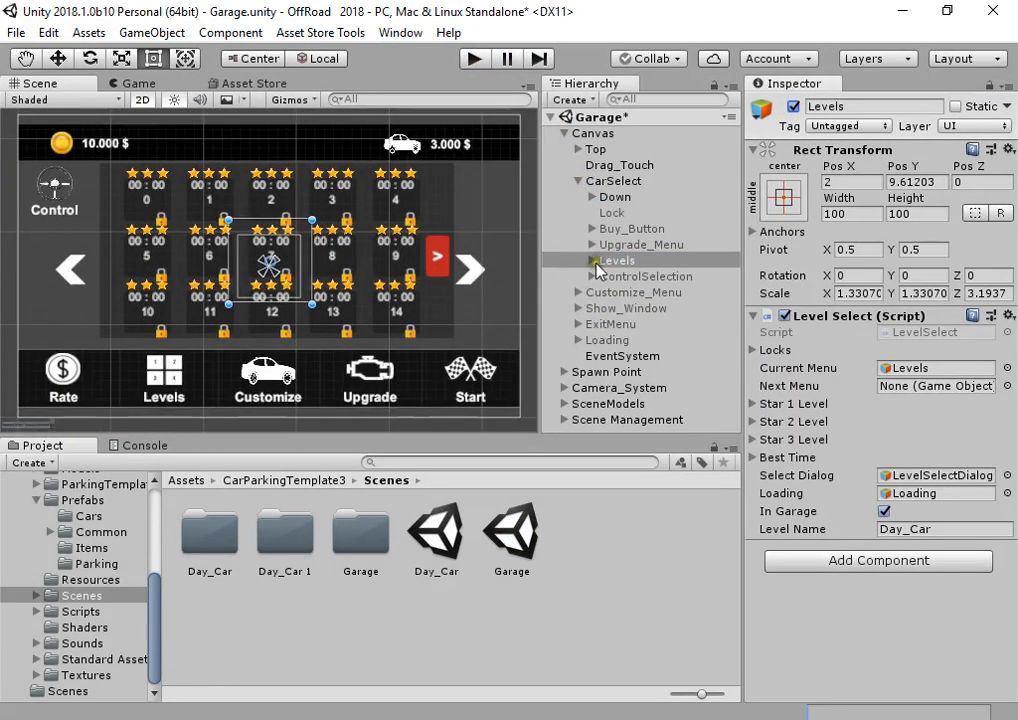
Step: Deactivate Levels_Part_1 inside the Levels menu and activate Levels_Part_4
left_click(593, 261)
scroll(609, 275, "down", 3)
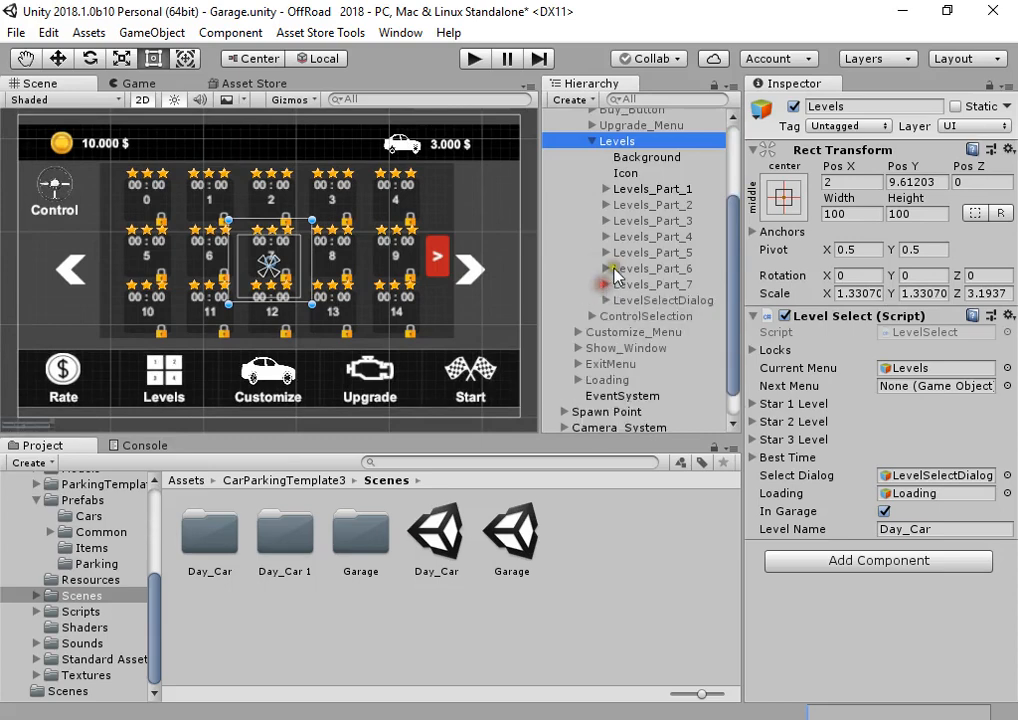
left_click(677, 187)
left_click(793, 106)
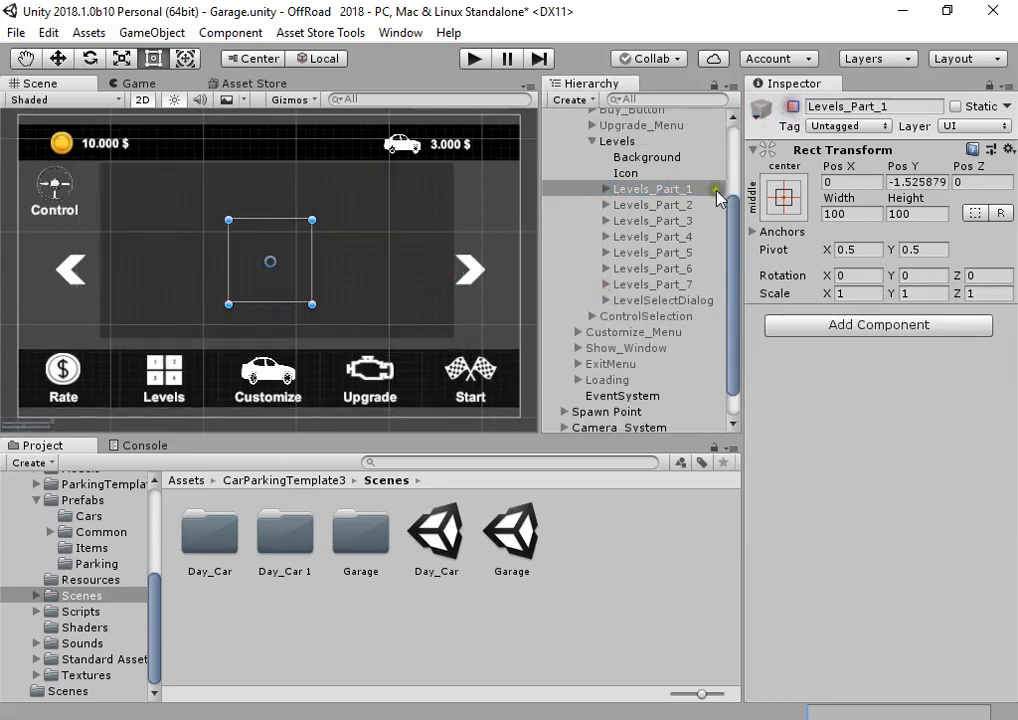
left_click(652, 236)
left_click(793, 106)
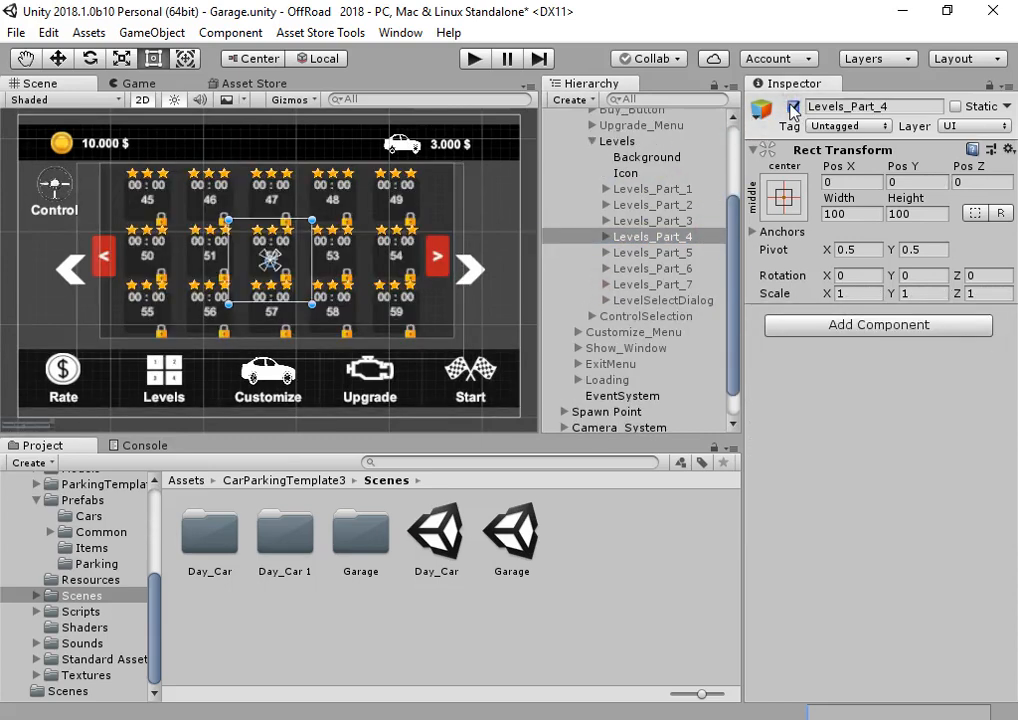
Step: Deactivate Levels_Part_4, activate Levels_Part_3 inside the Levels menu, and list its level buttons
left_click(793, 106)
left_click(655, 220)
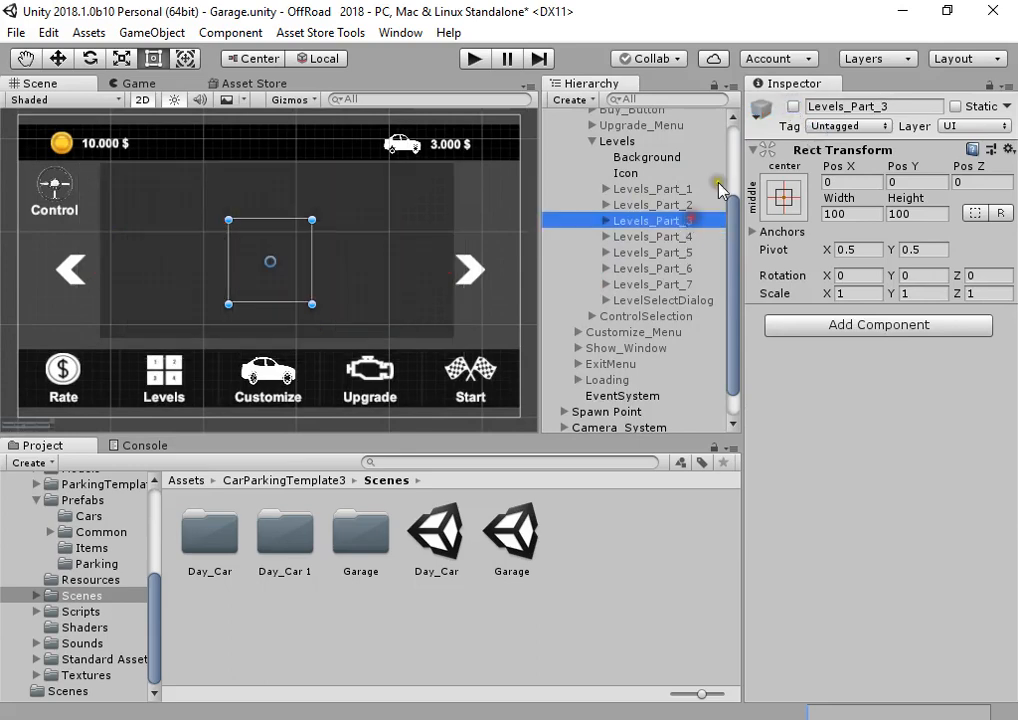
left_click(793, 106)
left_click(606, 220)
middle_click_drag(390, 283, 502, 252)
scroll(307, 295, "up", 4)
scroll(307, 296, "up", 2)
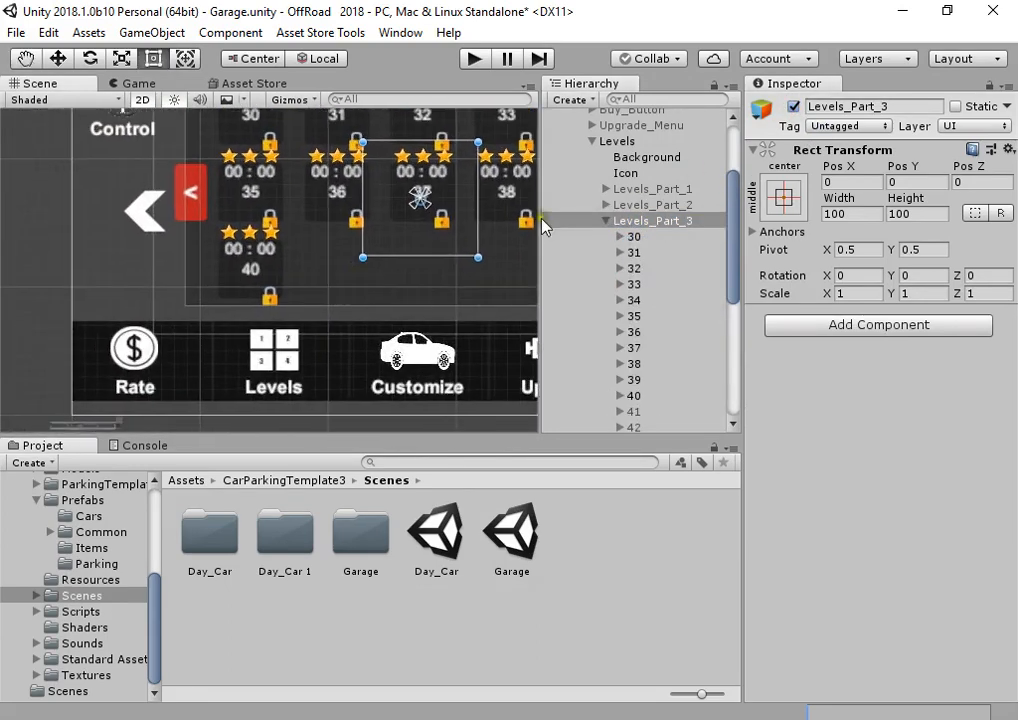
Step: Activate level button 41 under Levels_Part_3, leaving 42, 43 and 44 inactive
scroll(643, 268, "down", 4)
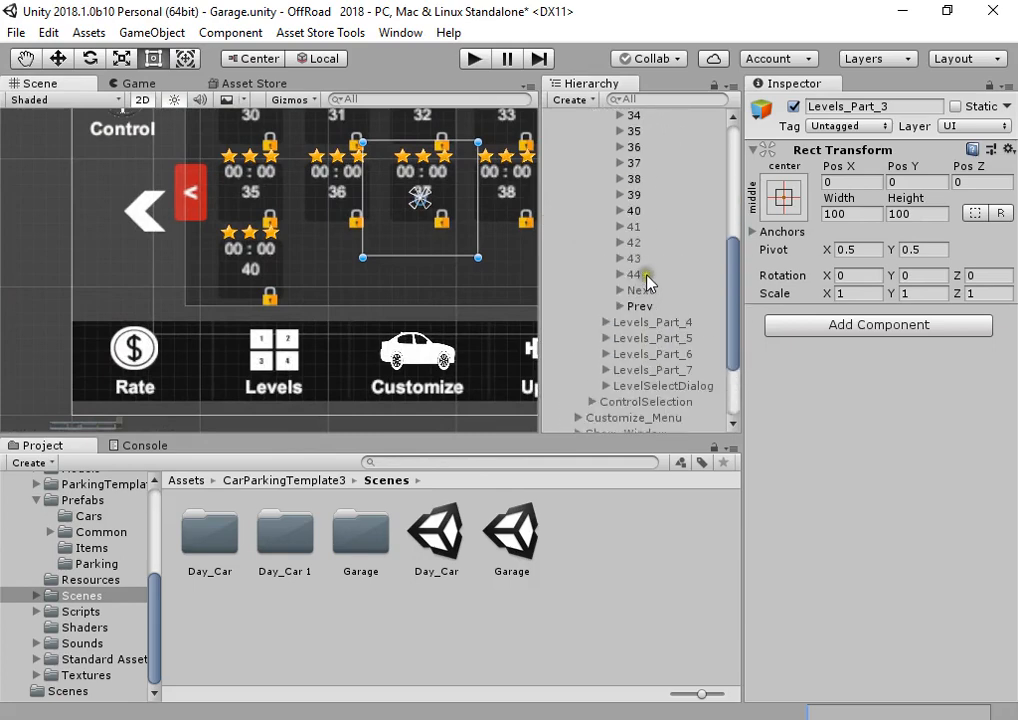
left_click(645, 274)
left_click(643, 259)
left_click(647, 242)
left_click(651, 212)
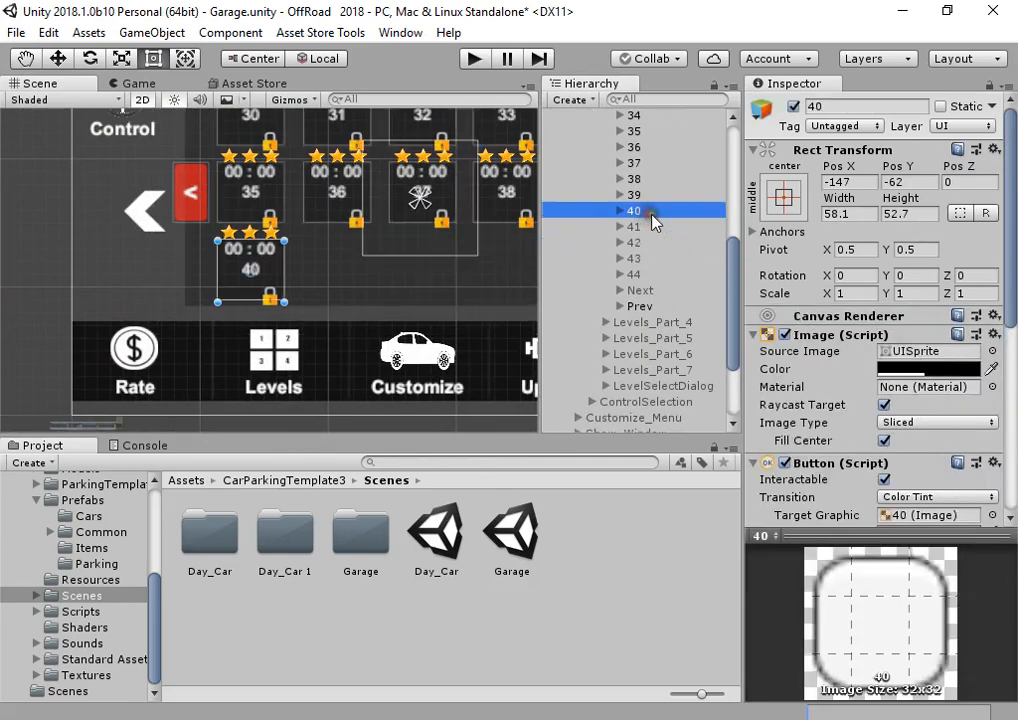
left_click(649, 226)
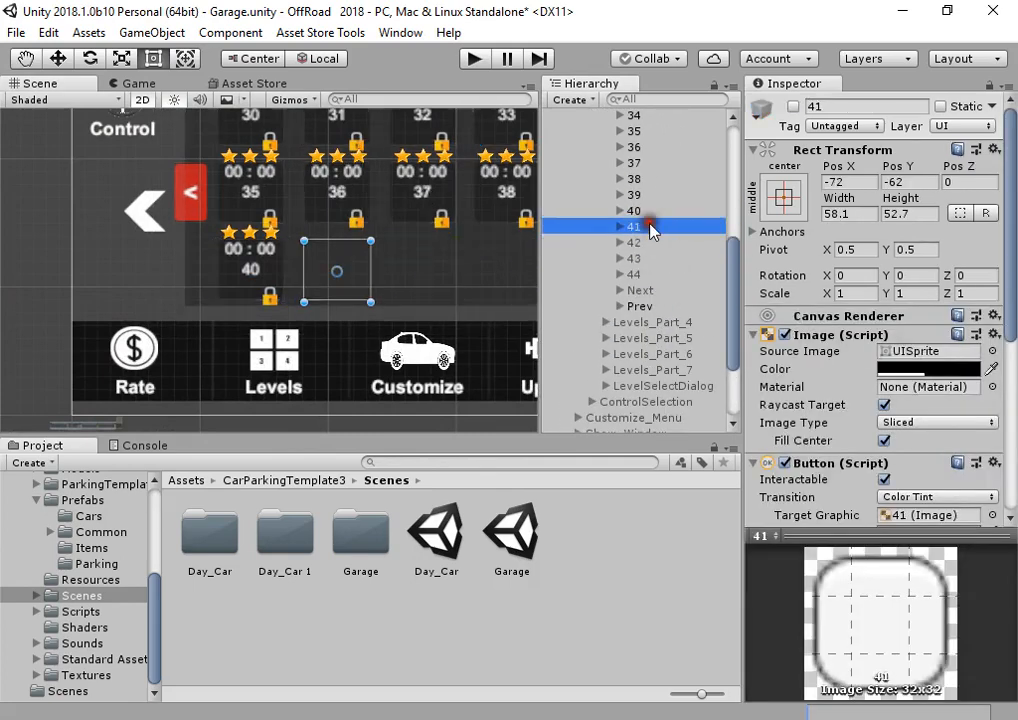
left_click(791, 106)
Step: Check the level number passed to LevelSelect.SelectLevel in the On Click event of button 41
scroll(357, 268, "down", 3)
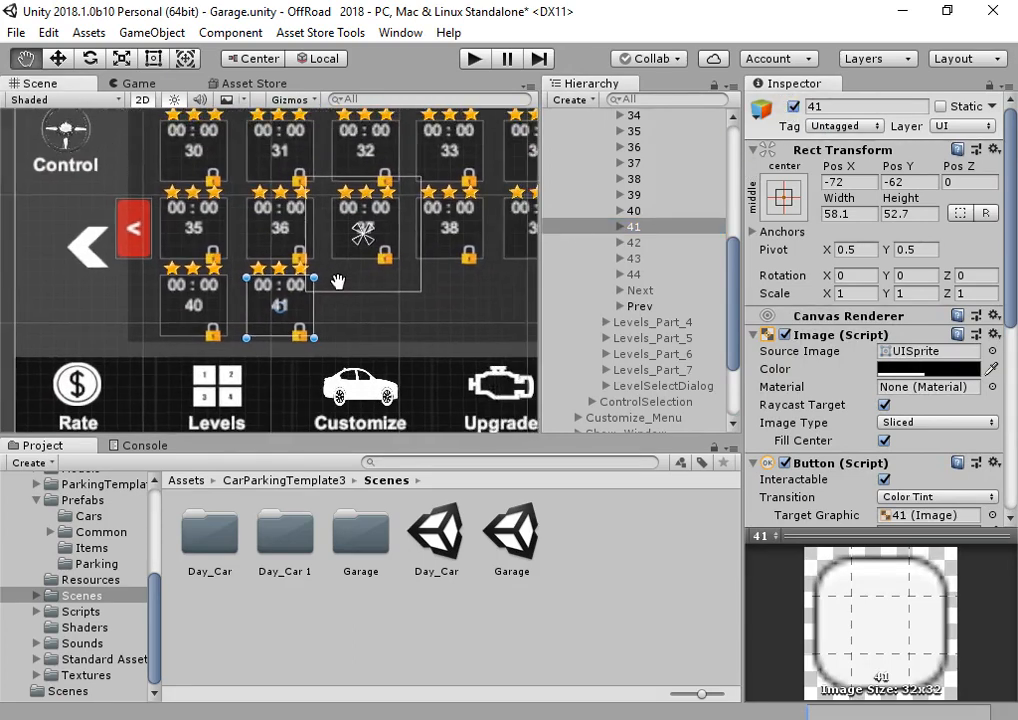
scroll(802, 423, "down", 6)
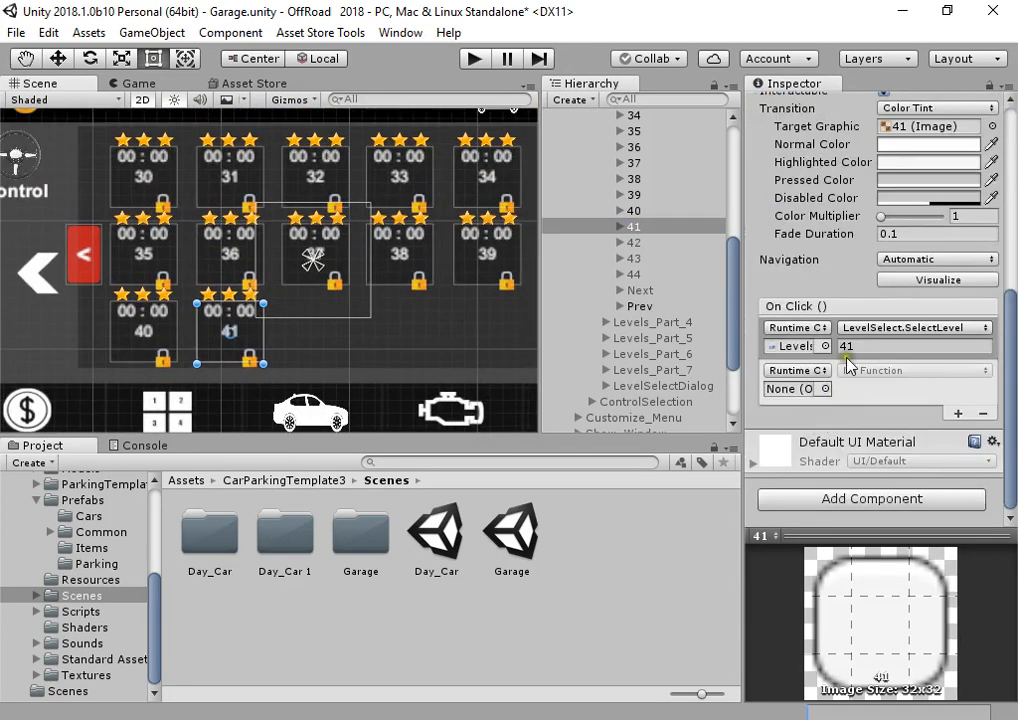
left_click(850, 347)
scroll(680, 387, "up", 5)
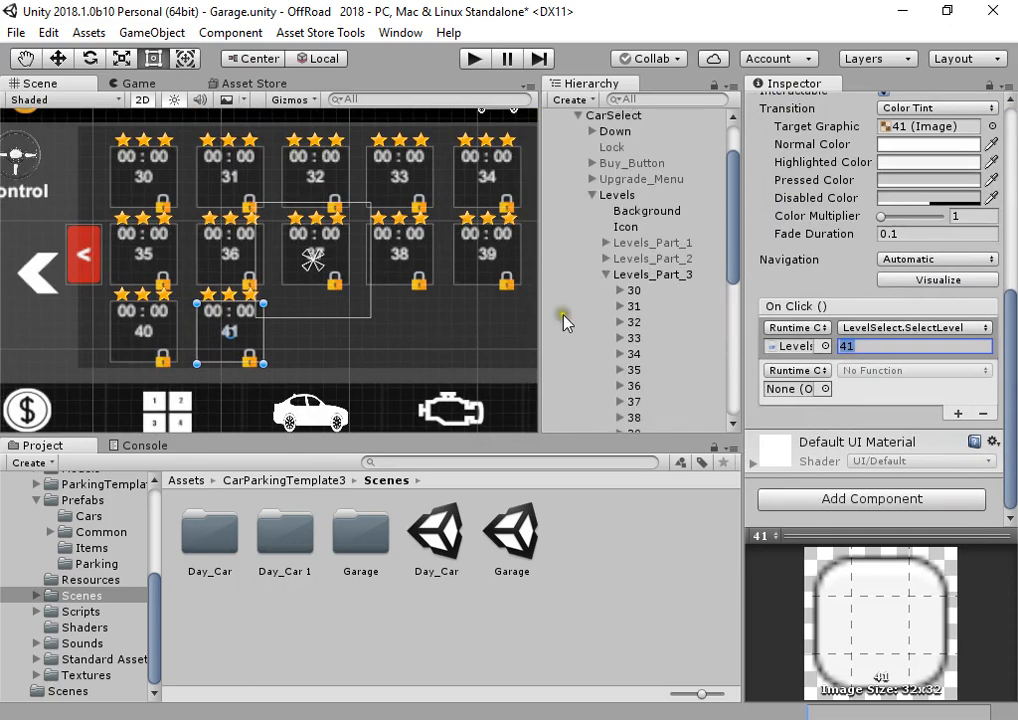
Step: Deactivate Levels_Part_3 and activate Levels_Part_1 as the first page of the Levels menu
scroll(580, 328, "up", 3)
left_click(606, 338)
left_click(634, 340)
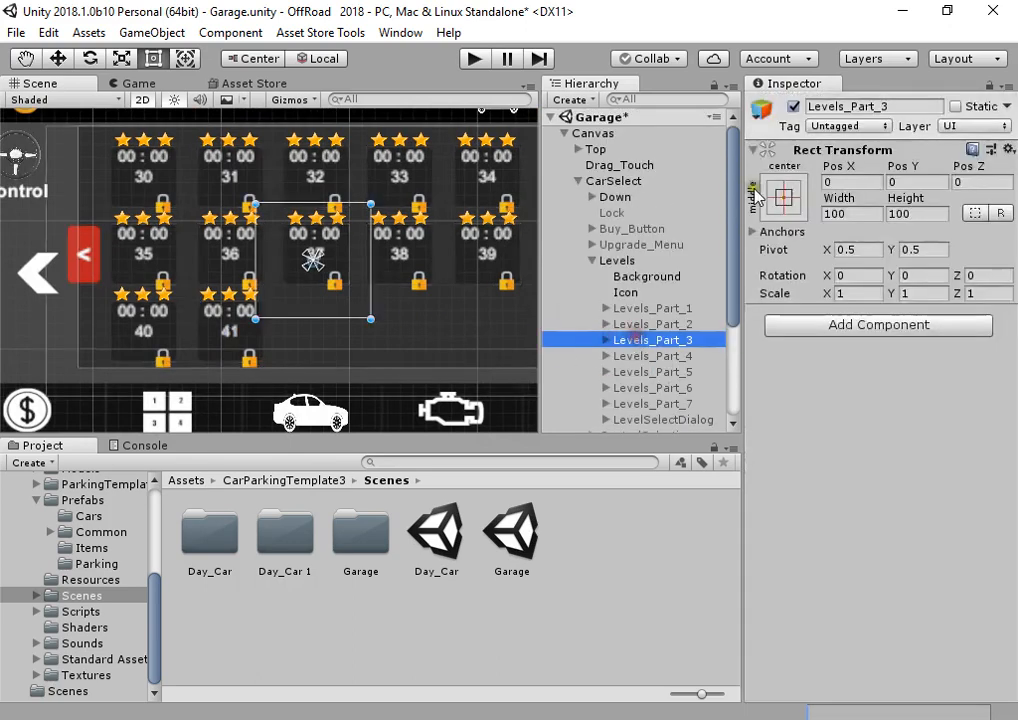
left_click(793, 107)
left_click(692, 310)
left_click(793, 106)
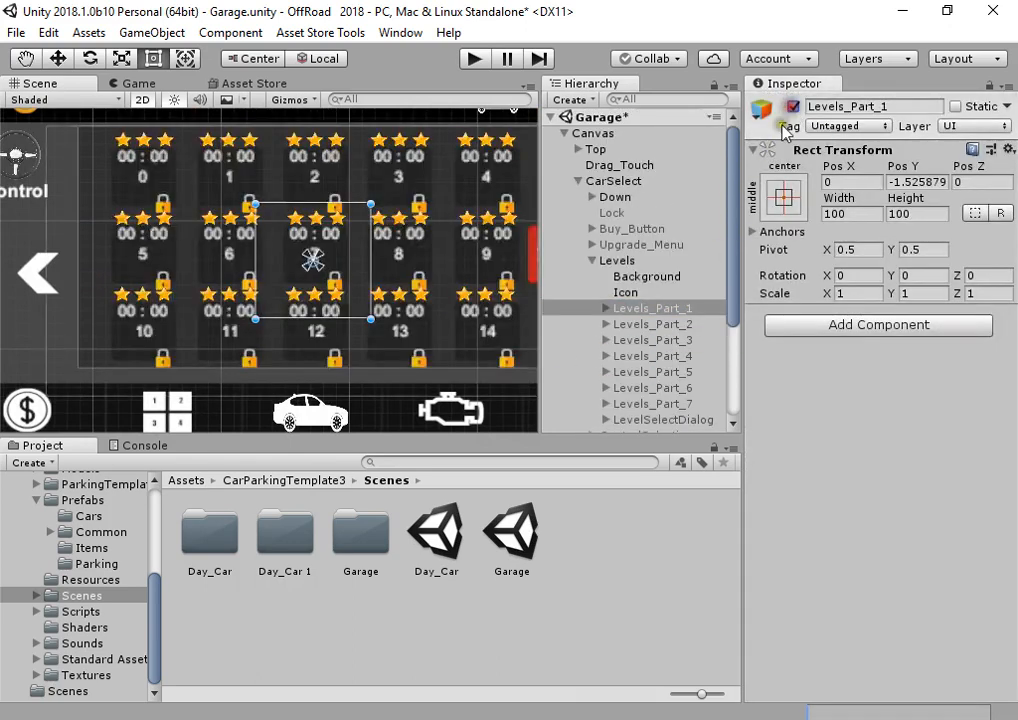
Step: Deactivate the Levels menu under CarSelect and save the Garage scene
left_click(593, 260)
left_click(617, 261)
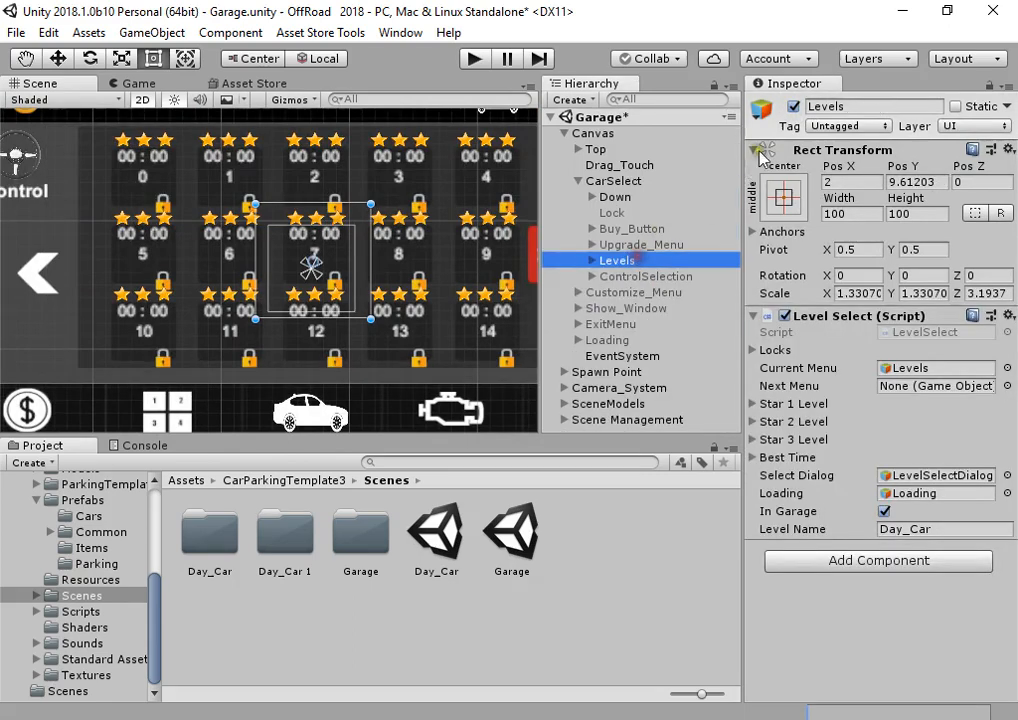
left_click(793, 107)
scroll(427, 261, "down", 3)
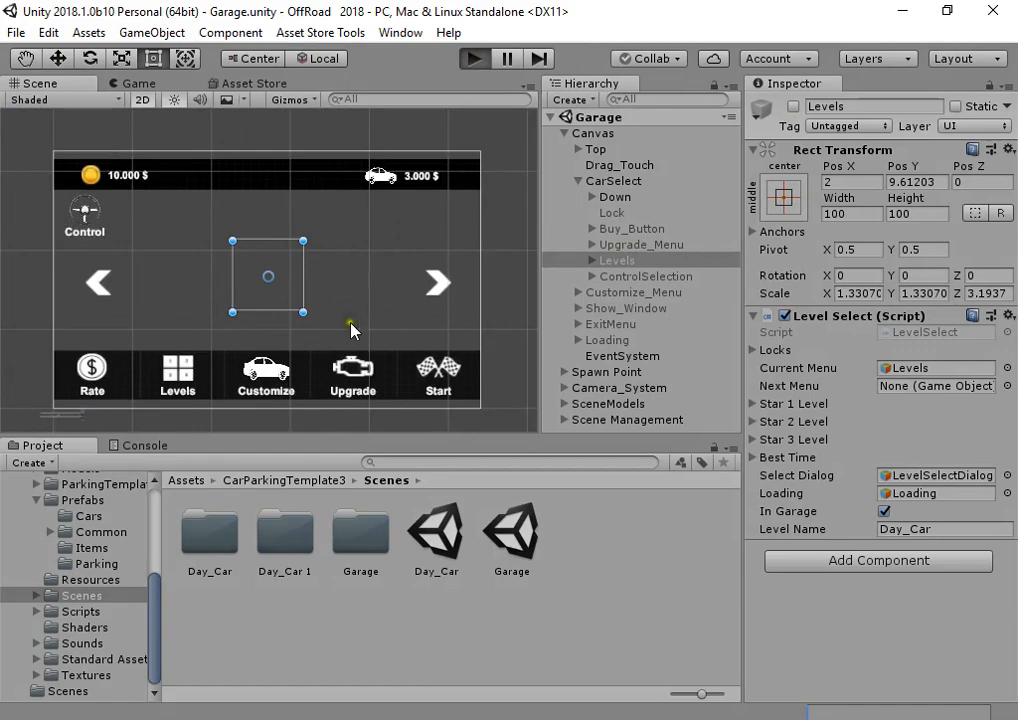
Step: Run the Garage scene, try to select level 41 on the last page of the level menu, and stop the run
left_click(157, 385)
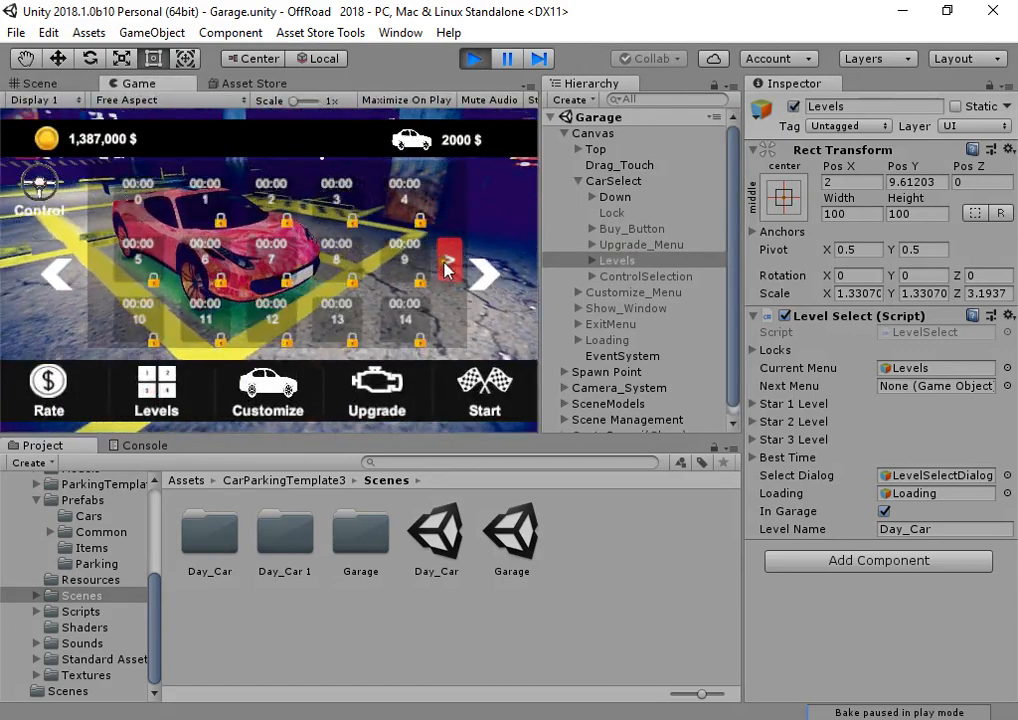
left_click(199, 321)
left_click(208, 321)
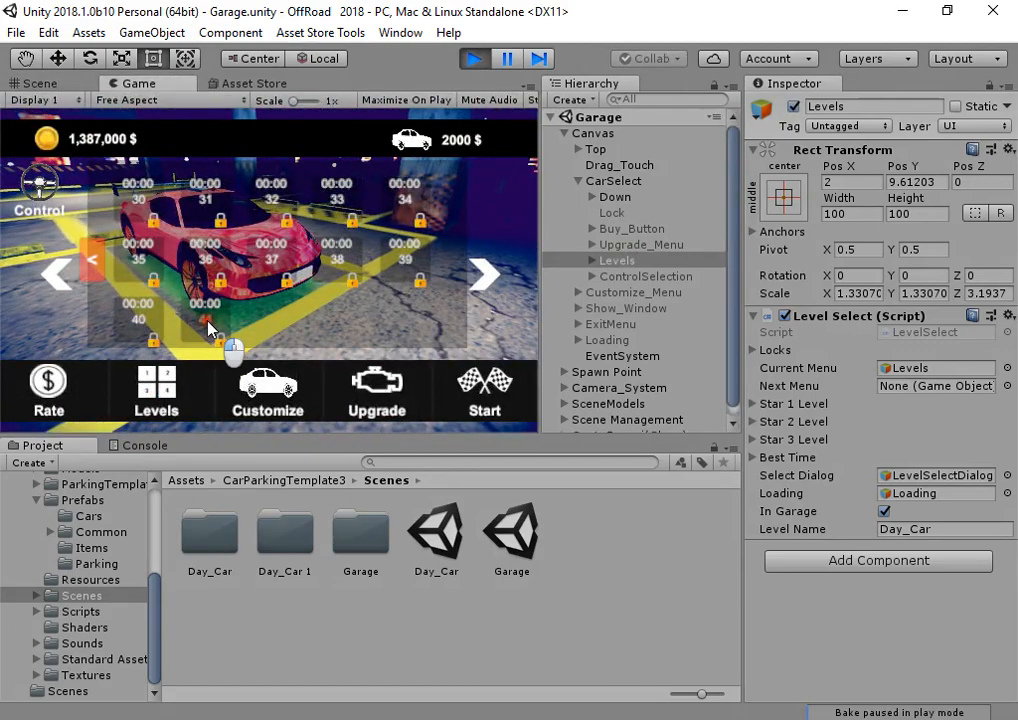
left_click(201, 321)
left_click(474, 58)
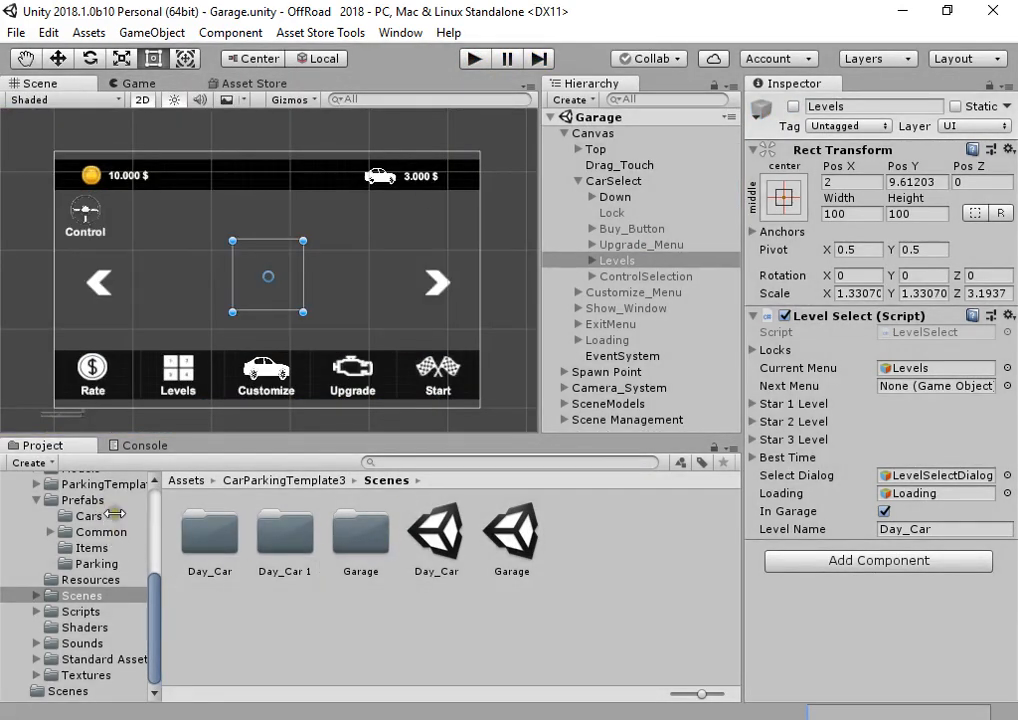
Step: Open the Day_Car scene from the template's Scenes folder
double_click(508, 540)
left_click(434, 530)
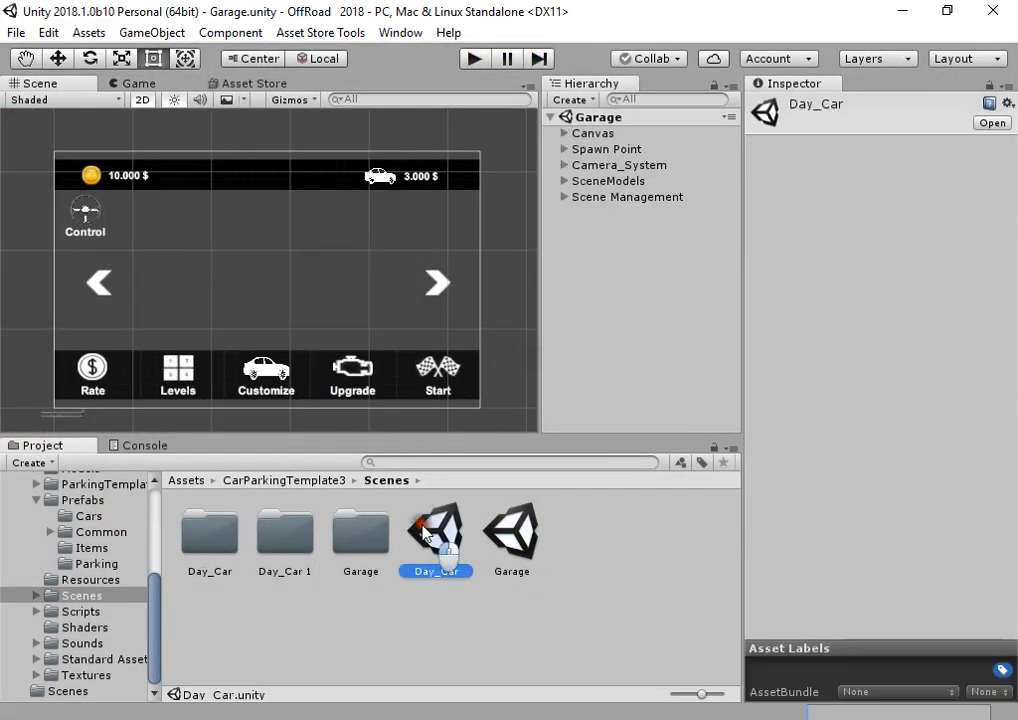
left_click(590, 275)
double_click(438, 530)
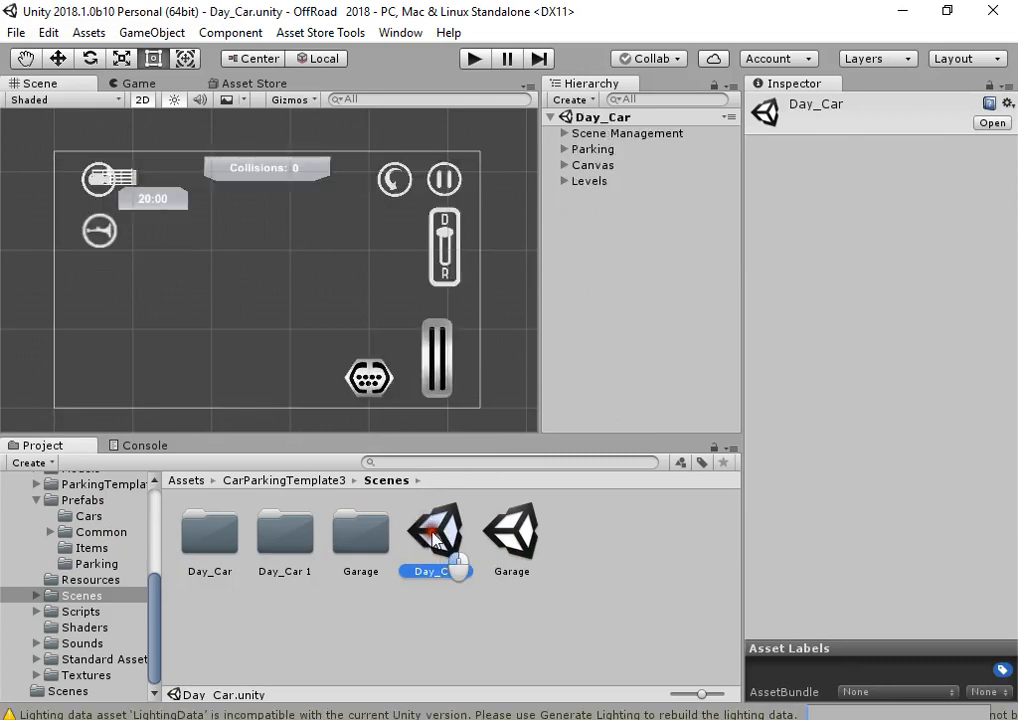
Step: Assign Level41 to Element 0 of the Level Loader's Levels list on the Levels object
left_click(572, 182)
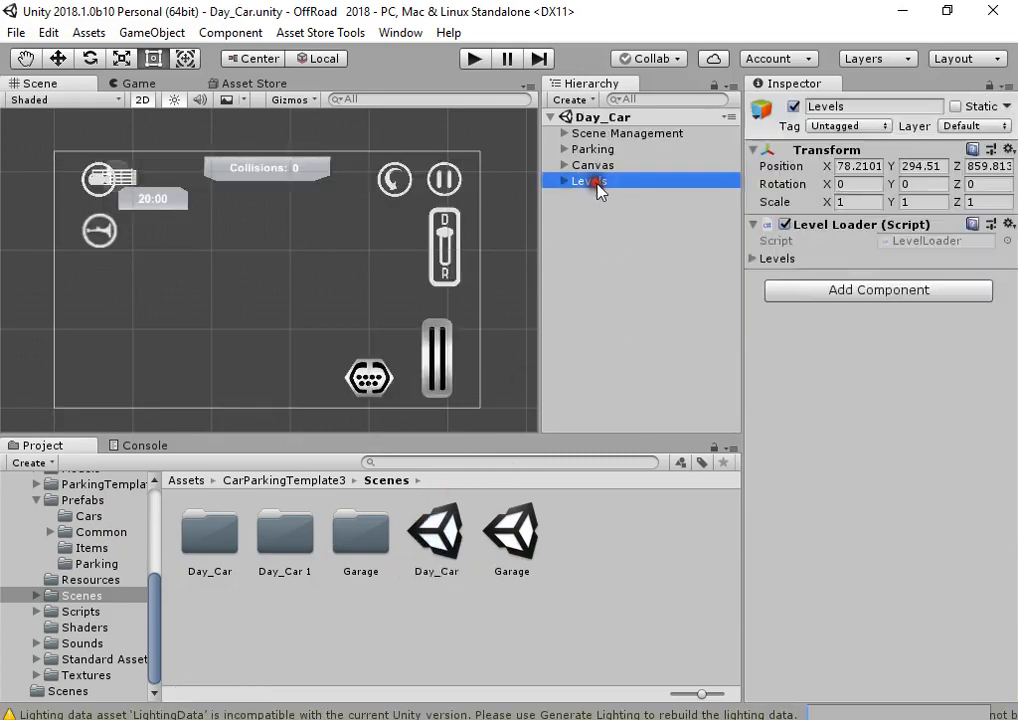
left_click(762, 259)
scroll(873, 362, "down", 10)
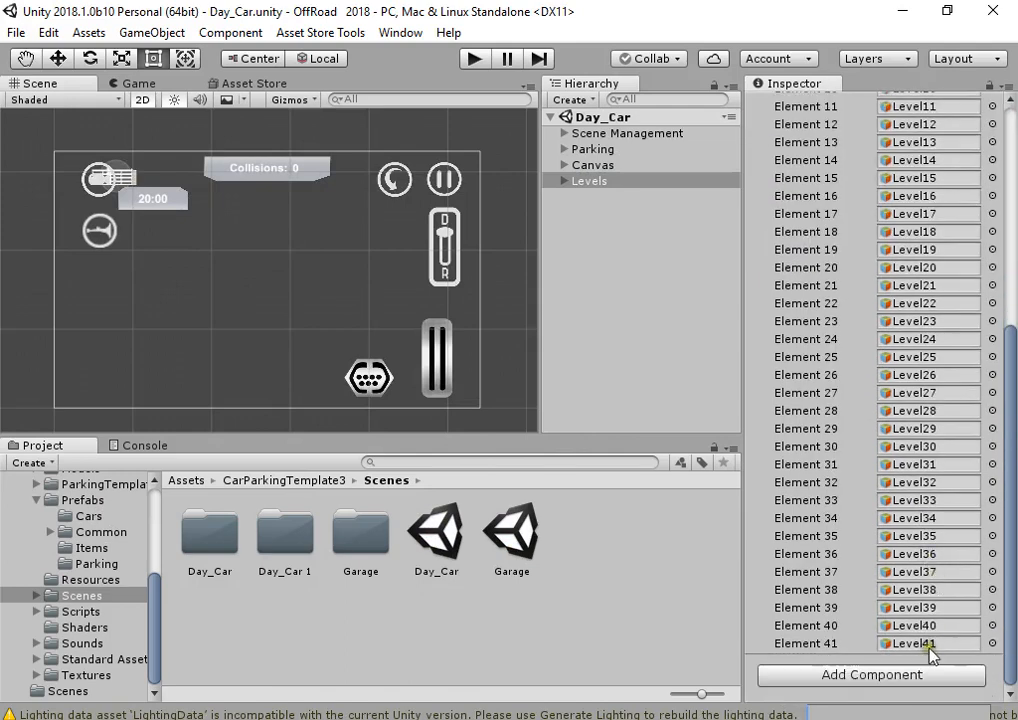
left_click(909, 647)
scroll(906, 565, "up", 10)
left_click_drag(615, 424, 921, 300)
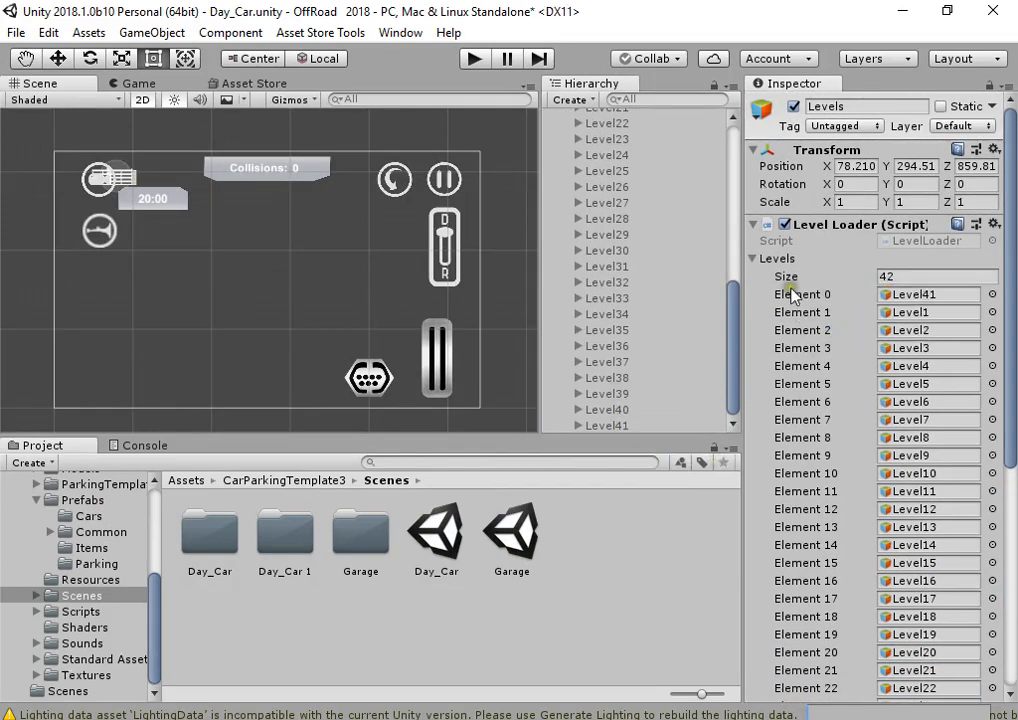
Step: Run the Day_Car scene, test-drive the car in Level41 with the on-screen wheel and pedal, and stop the run
left_click(474, 58)
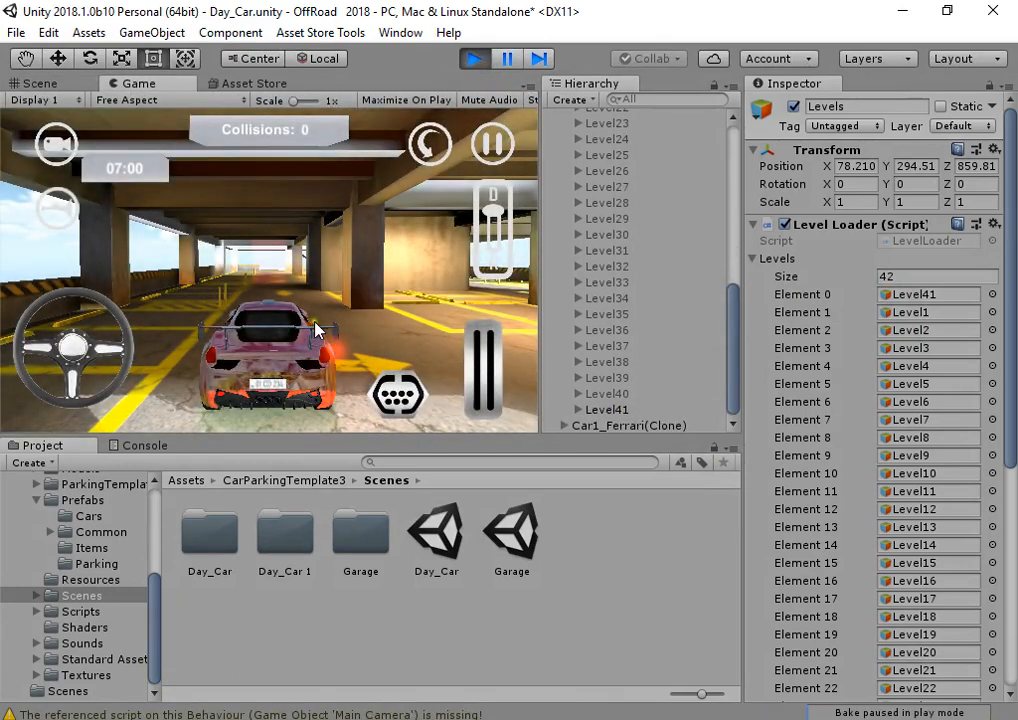
left_click(466, 354)
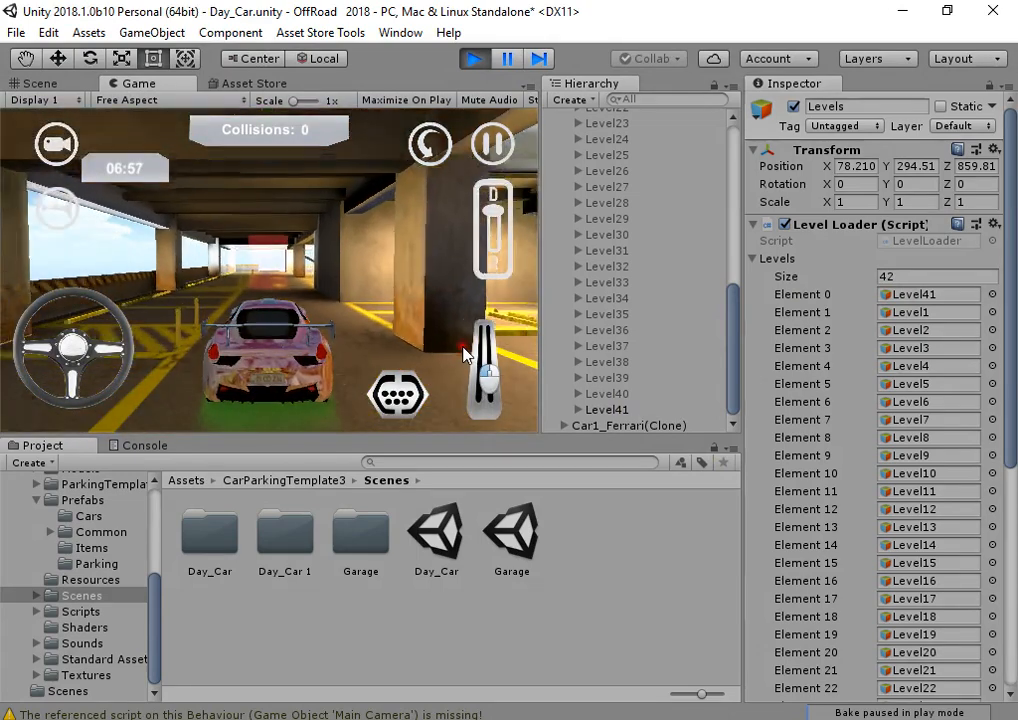
left_click_drag(62, 324, 130, 263)
left_click(470, 344)
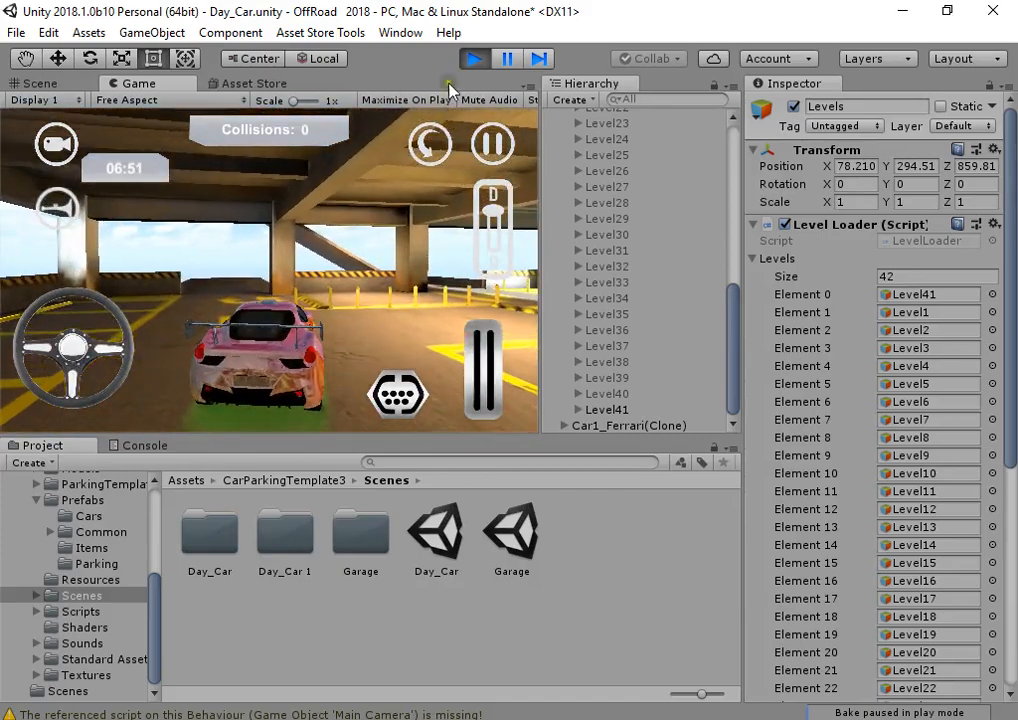
left_click(474, 58)
Step: Set the Controll Type of the Canvas's Input System script to Keyboard
scroll(630, 235, "up", 3)
left_click(616, 164)
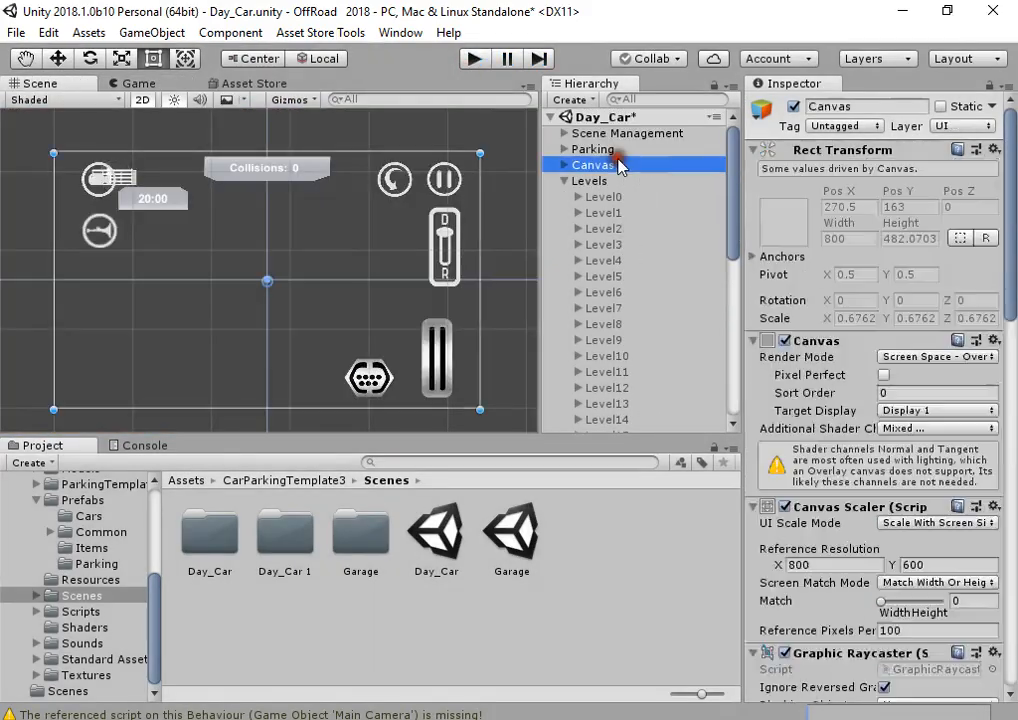
scroll(850, 400, "down", 10)
left_click(905, 182)
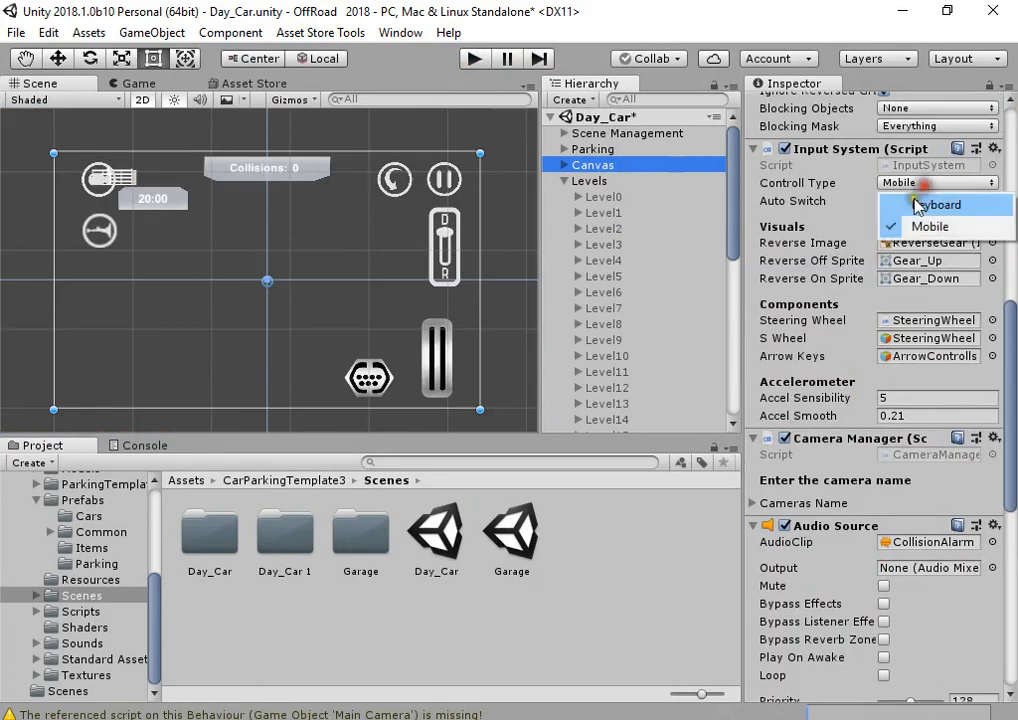
left_click(925, 203)
Step: Run the Day_Car scene again and turn the computer's speaker volume down to 0
left_click(474, 58)
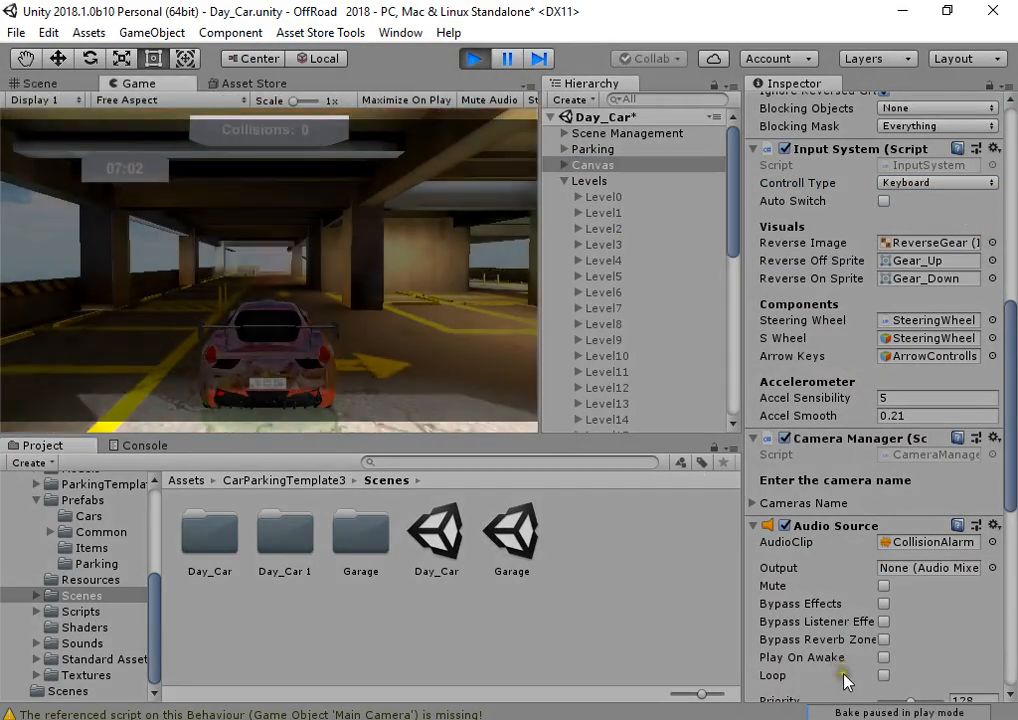
left_click(838, 718)
left_click_drag(925, 705, 725, 696)
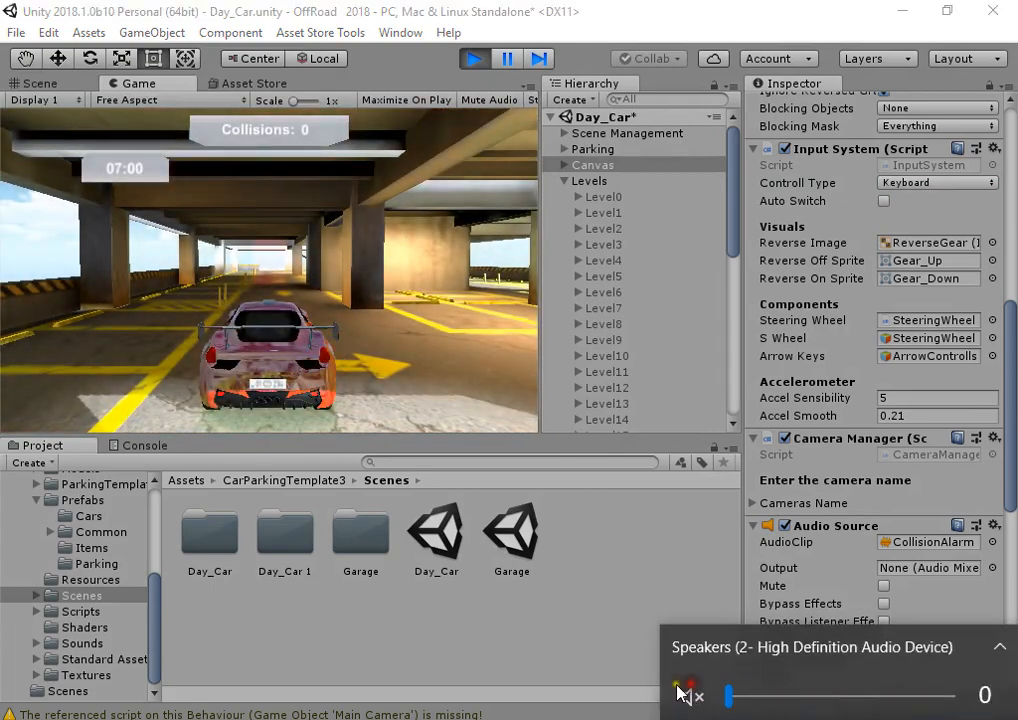
left_click(402, 339)
Step: Test-drive the car through Level41 with keyboard control up to the obstacles, and stop the run
key("Up")
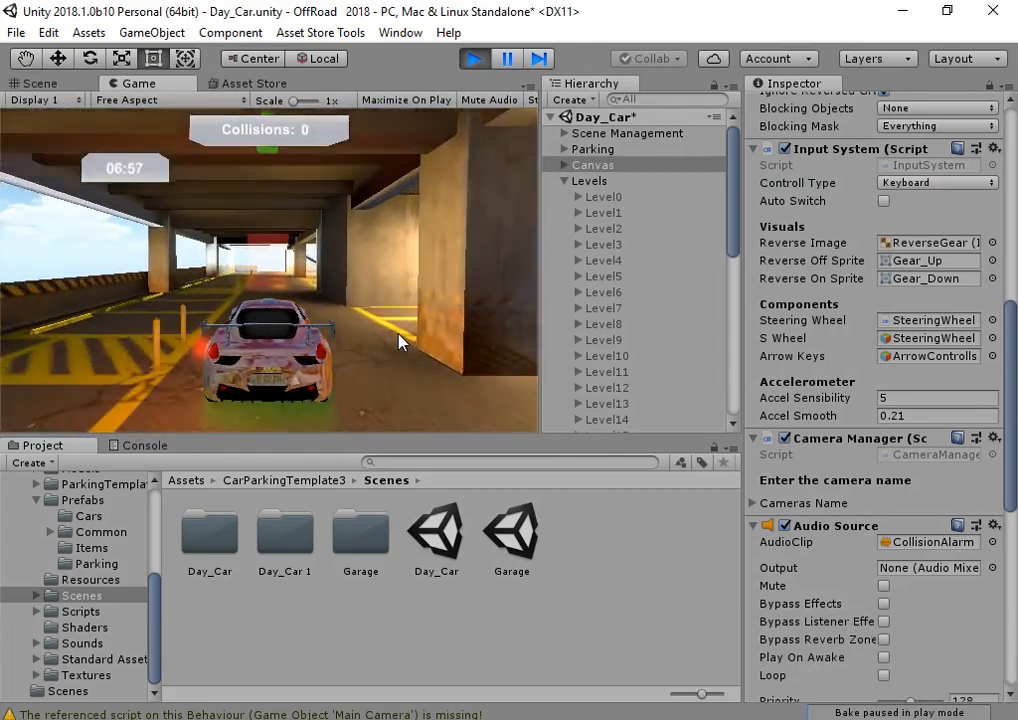
key("Left")
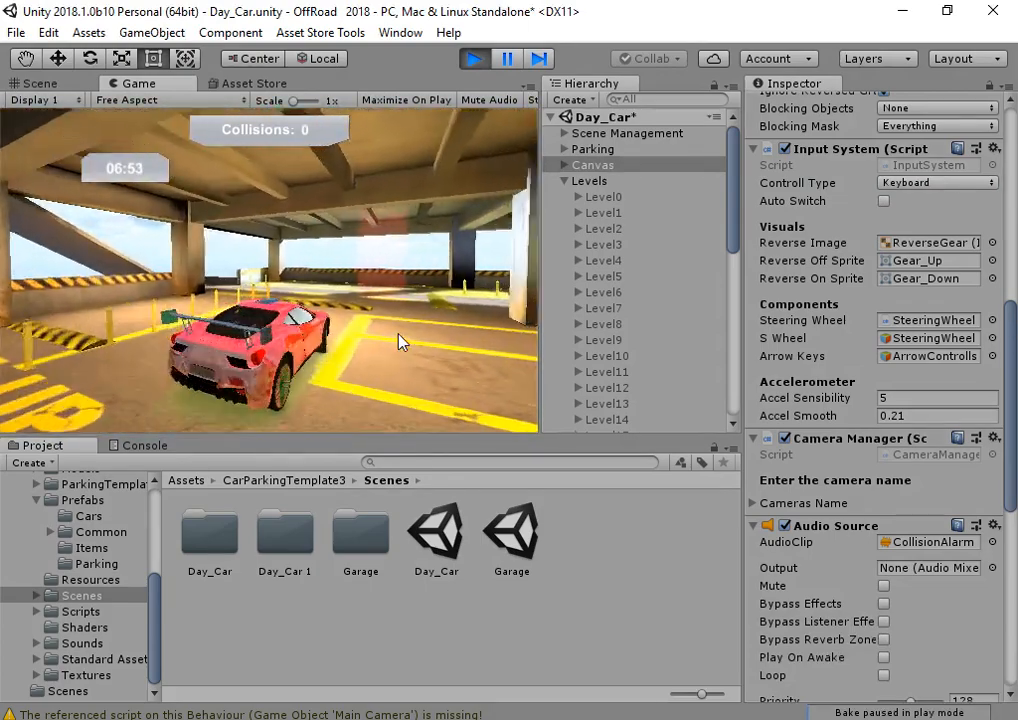
key("Right")
key("Up")
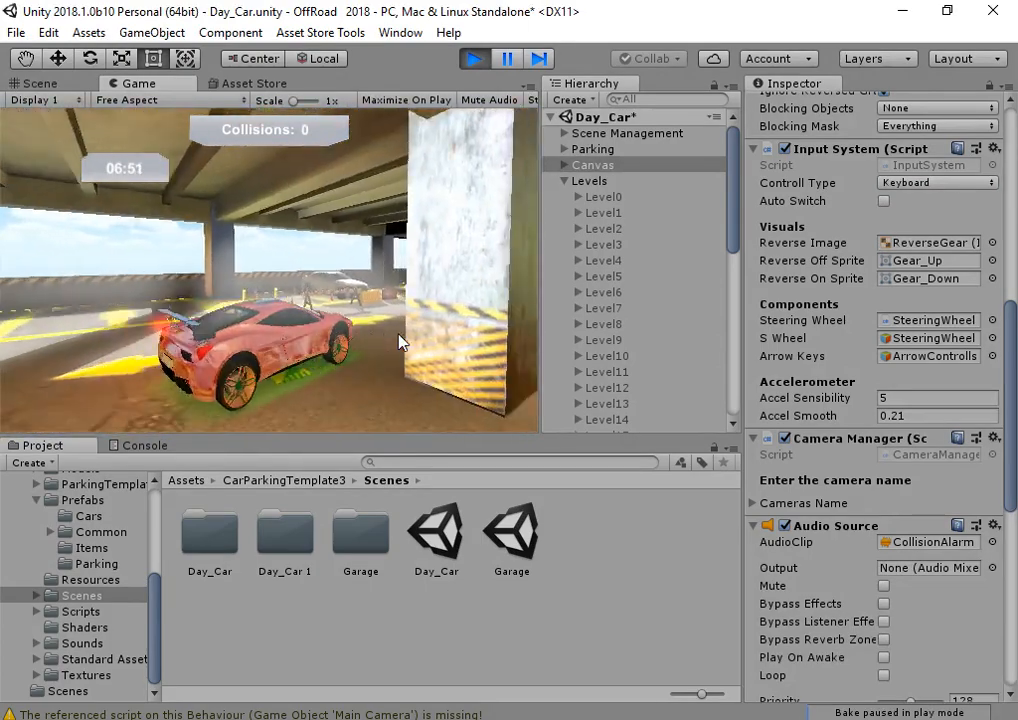
key("Down")
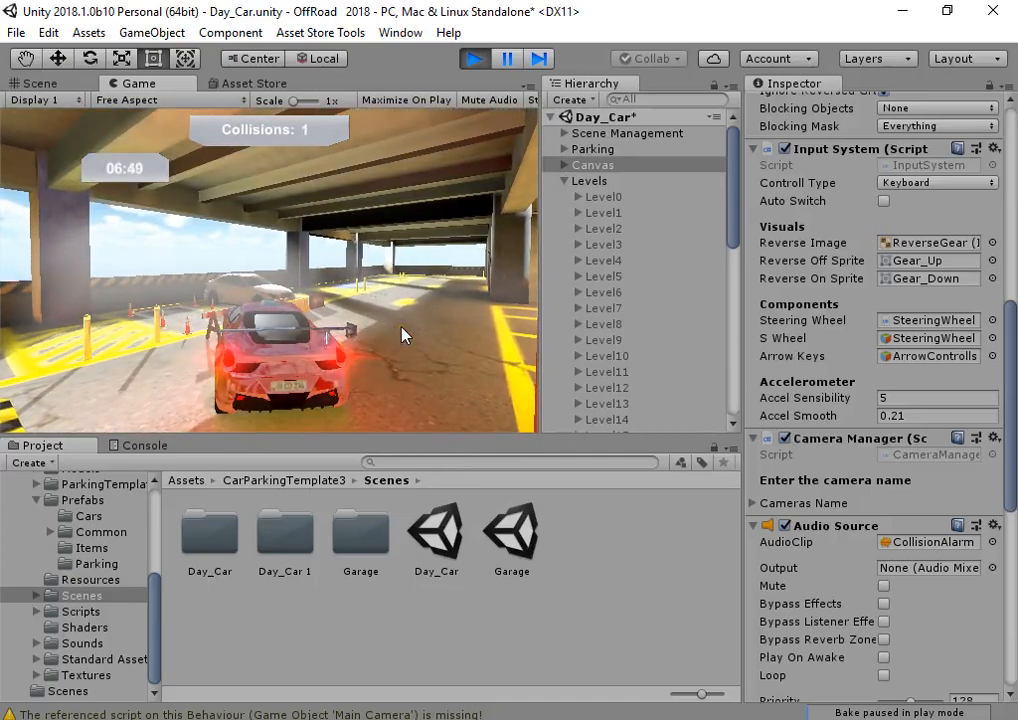
key("Down")
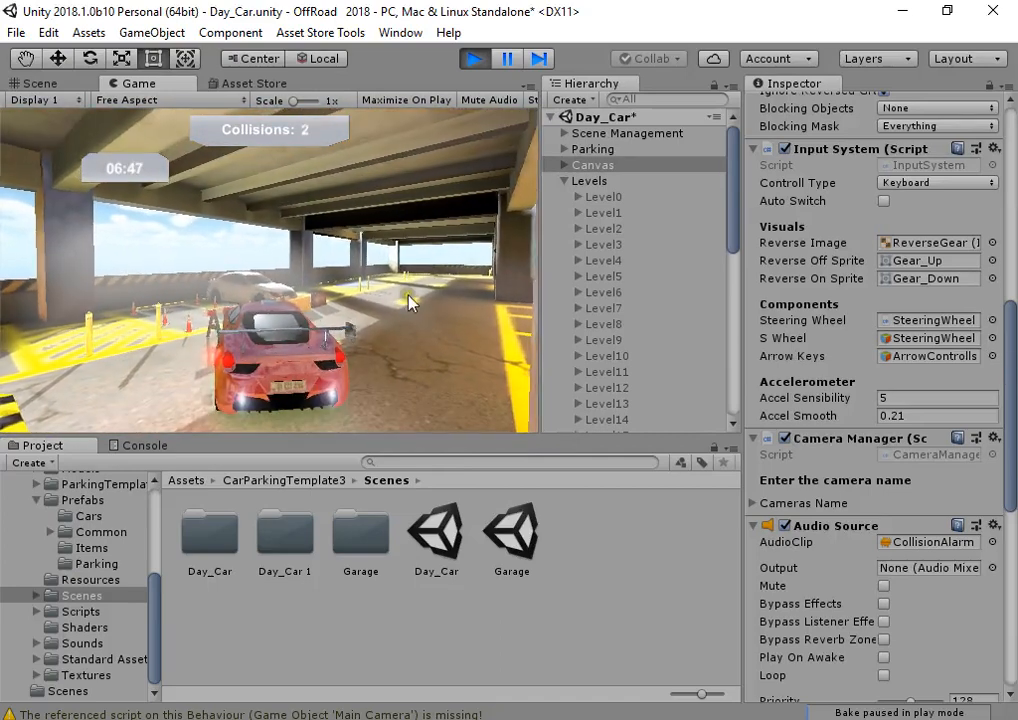
left_click(474, 59)
Step: Assign Level0 to Element 0 of the Level Loader's Levels list and save the Day_Car scene
scroll(640, 300, "down", 6)
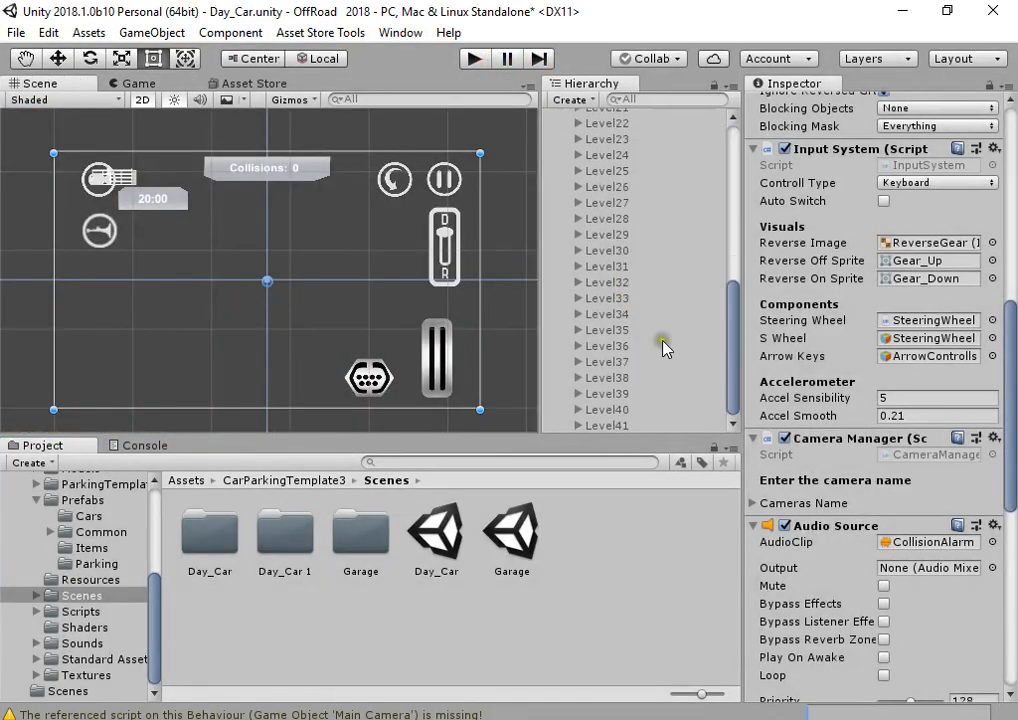
scroll(655, 355, "up", 6)
left_click(637, 180)
left_click(637, 197)
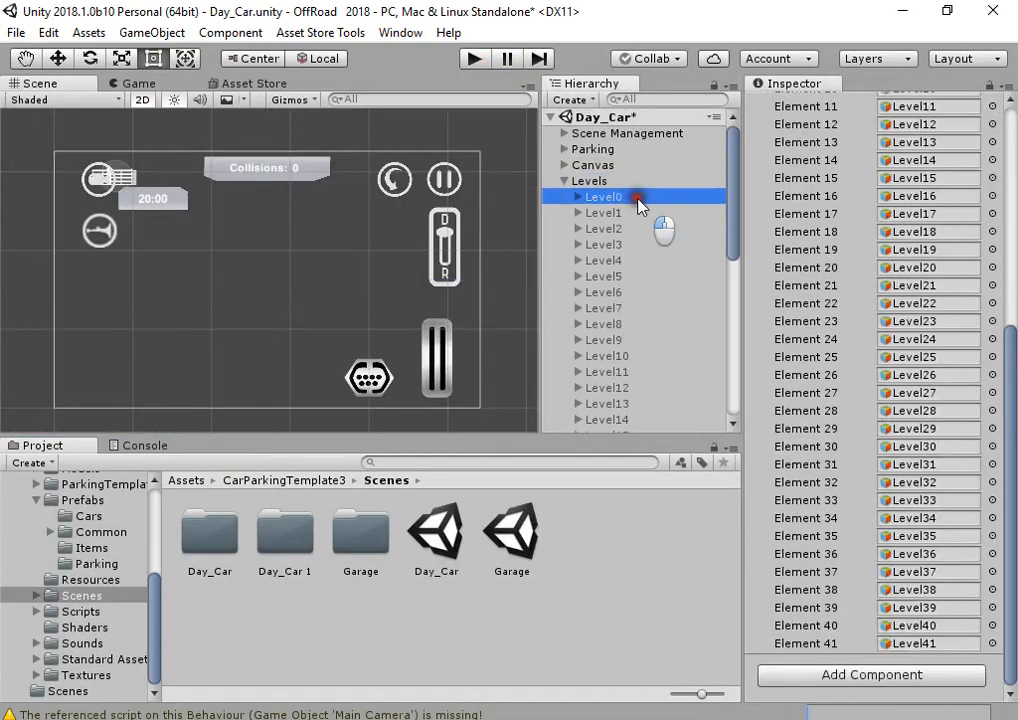
left_click(623, 180)
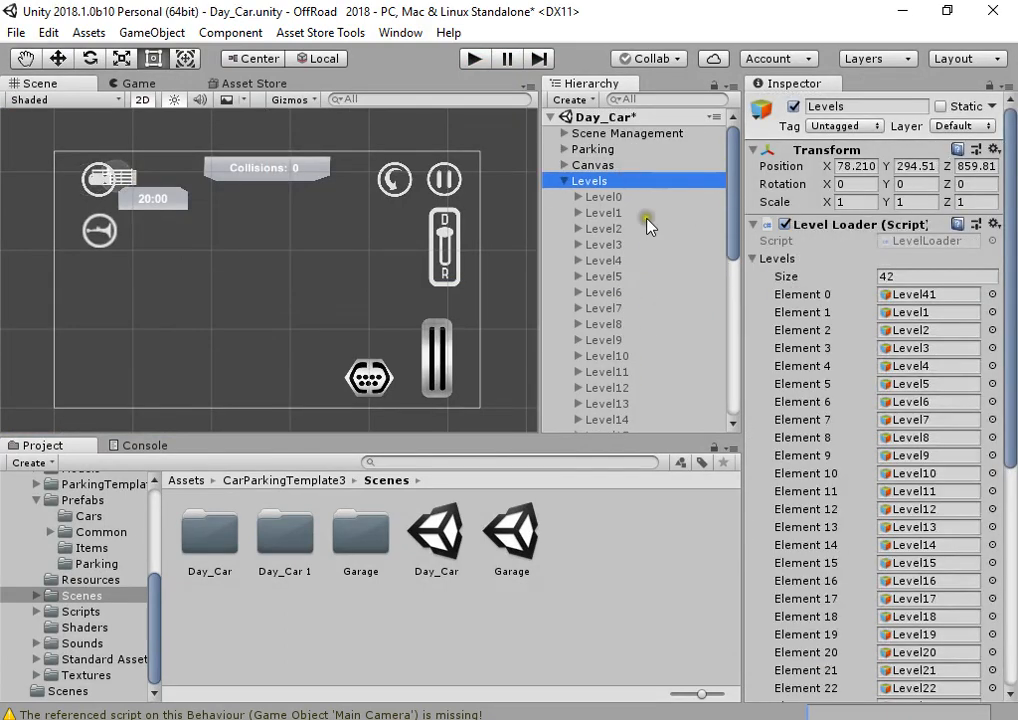
left_click_drag(647, 225, 926, 294)
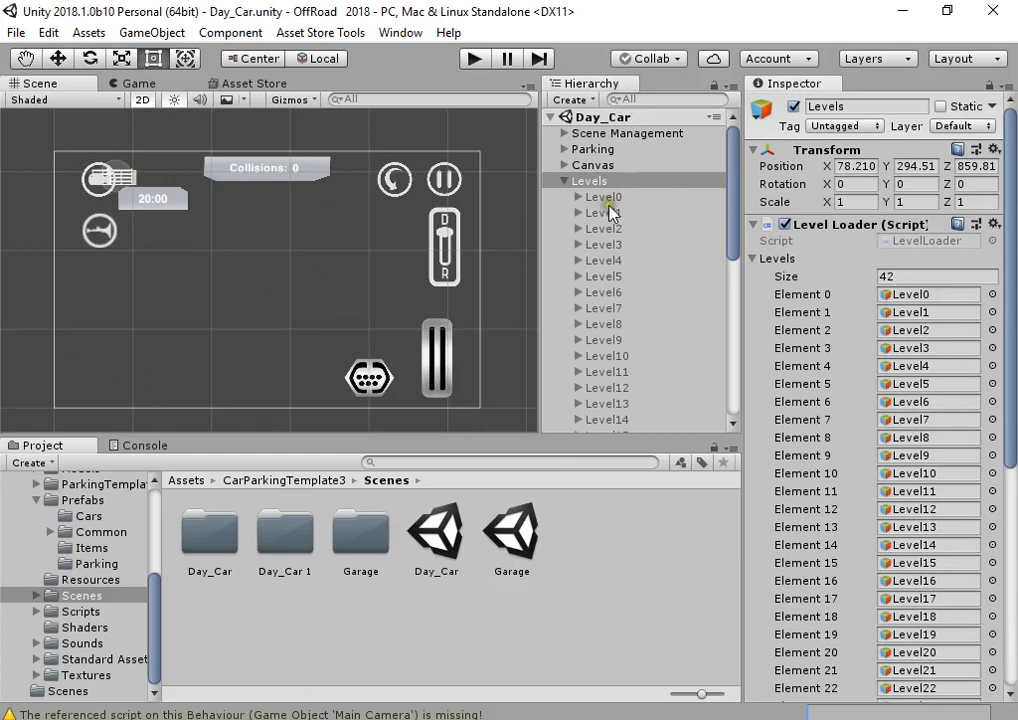
Step: Look through the level objects in the Day_Car hierarchy and open the Garage scene from the Scenes folder
scroll(630, 280, "down", 10)
scroll(610, 350, "up", 10)
scroll(600, 310, "down", 10)
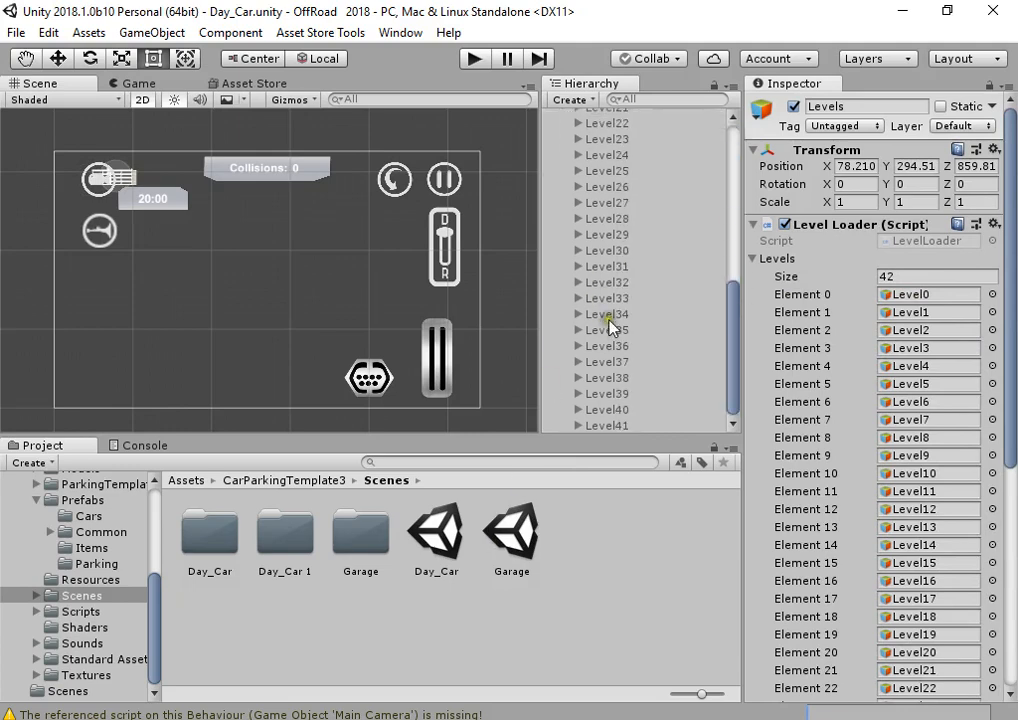
double_click(512, 528)
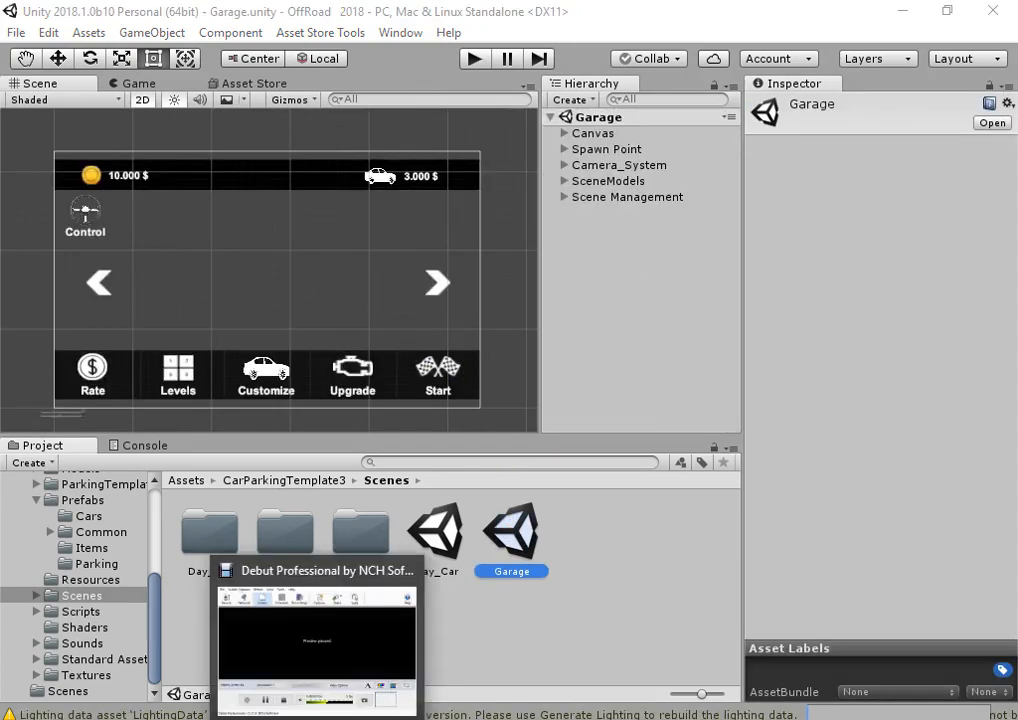
left_click(318, 714)
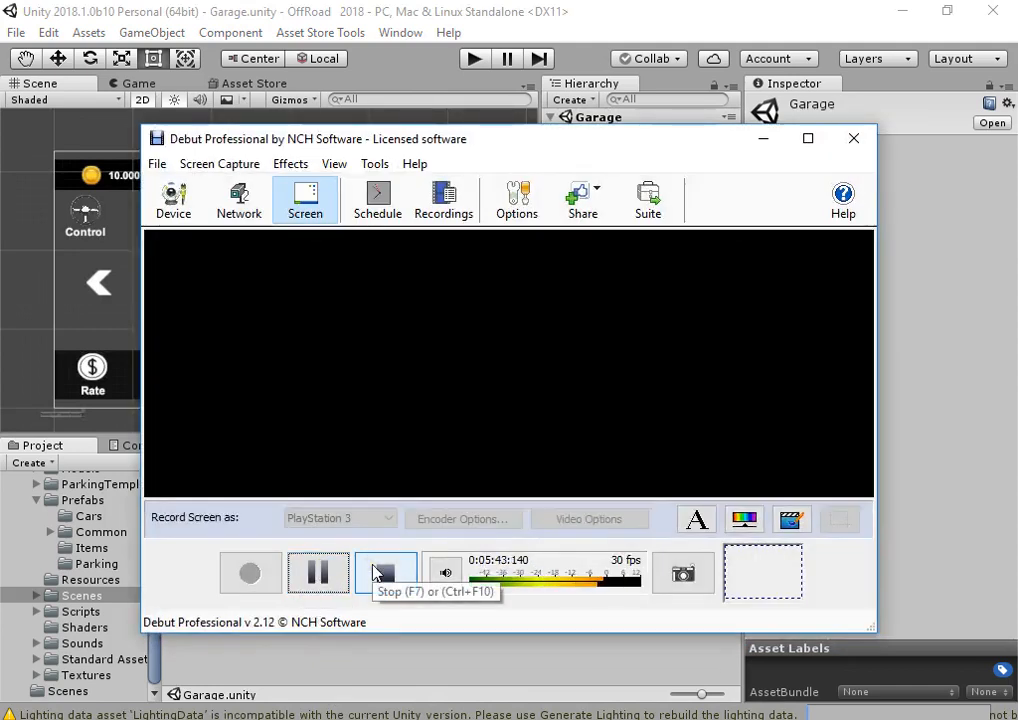